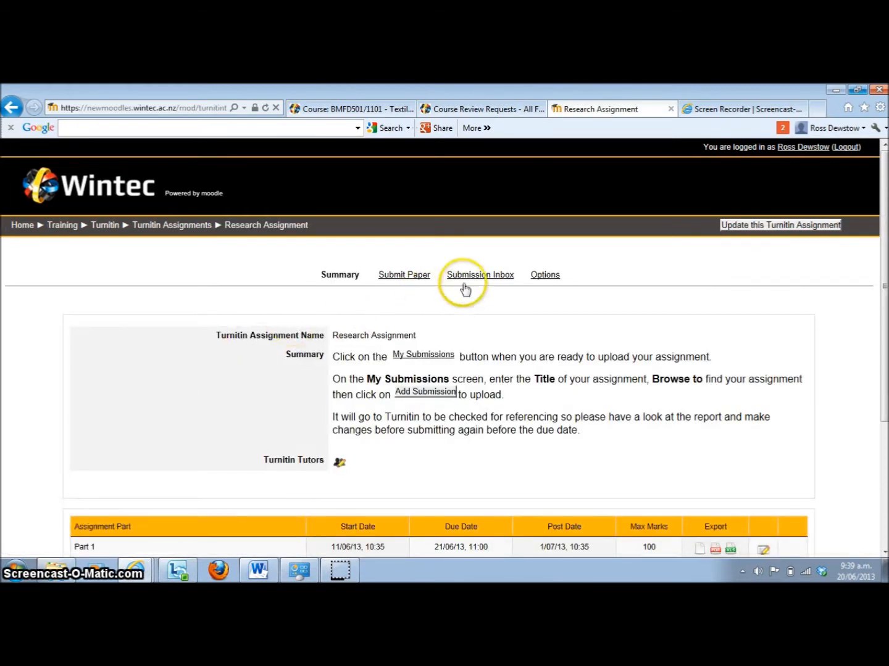
# Open the Test Assignment 4 Turnitin paper from the submission inbox, enlarge its page view, and maximize the document window
pyautogui.click(467, 277)
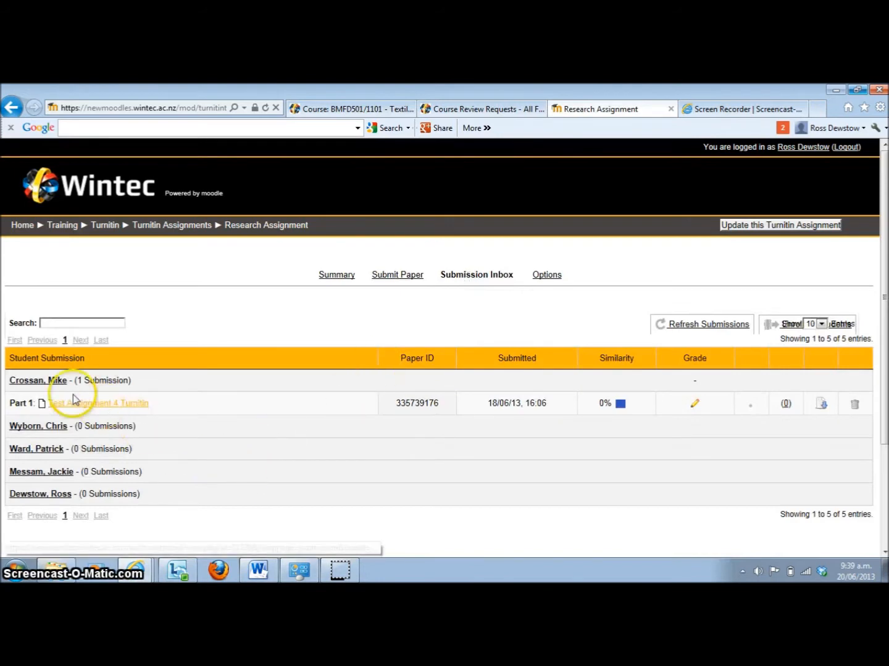
pyautogui.click(83, 404)
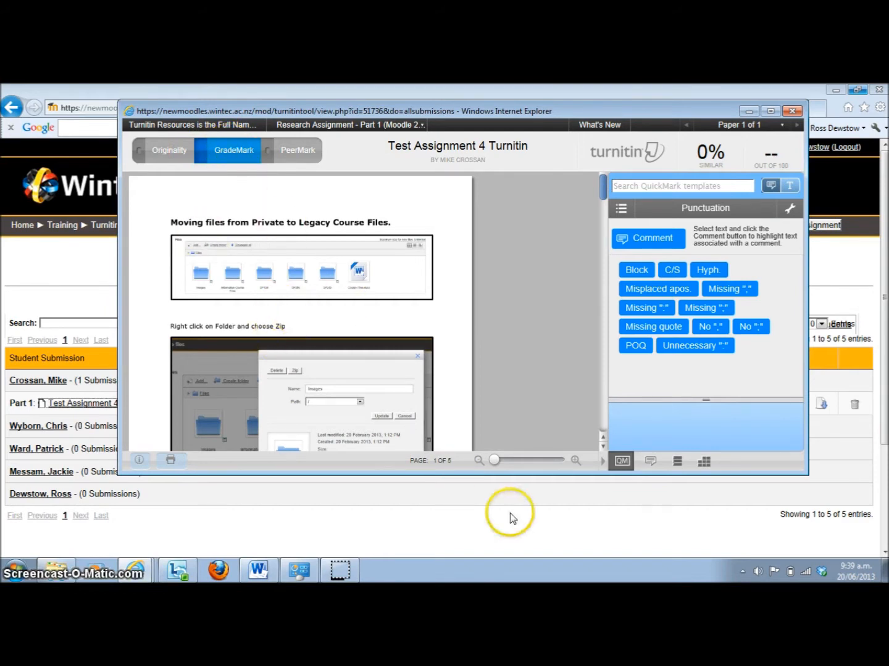
pyautogui.click(520, 461)
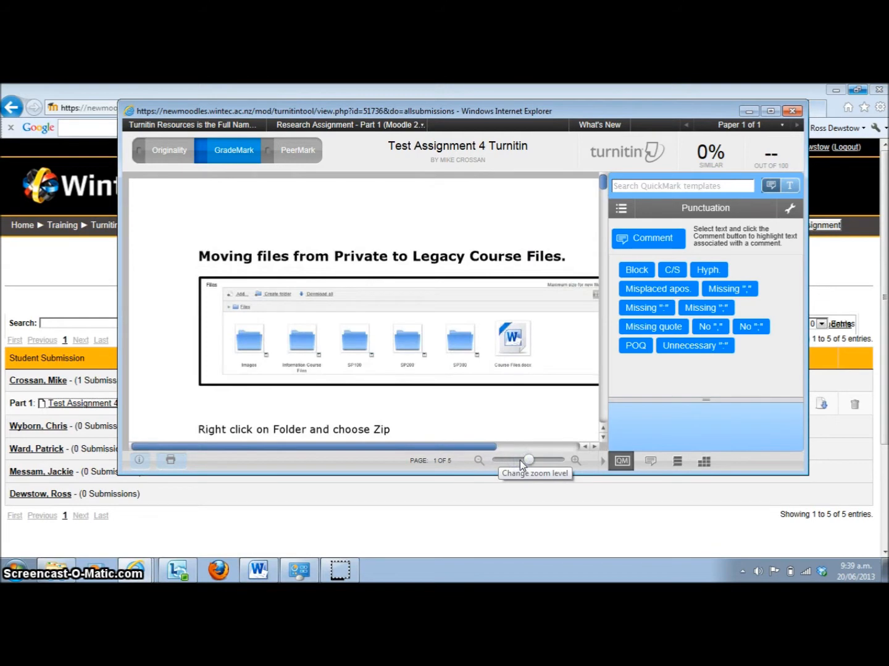
pyautogui.click(770, 111)
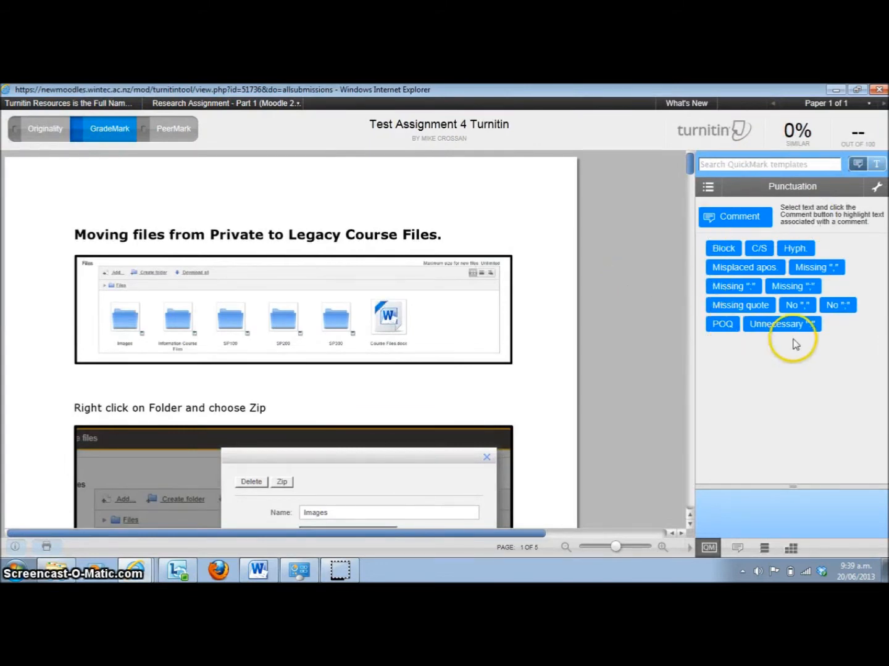
# Show the Commonly Used QuickMark set and enlarge the description area to read the marks' explanations
pyautogui.click(708, 188)
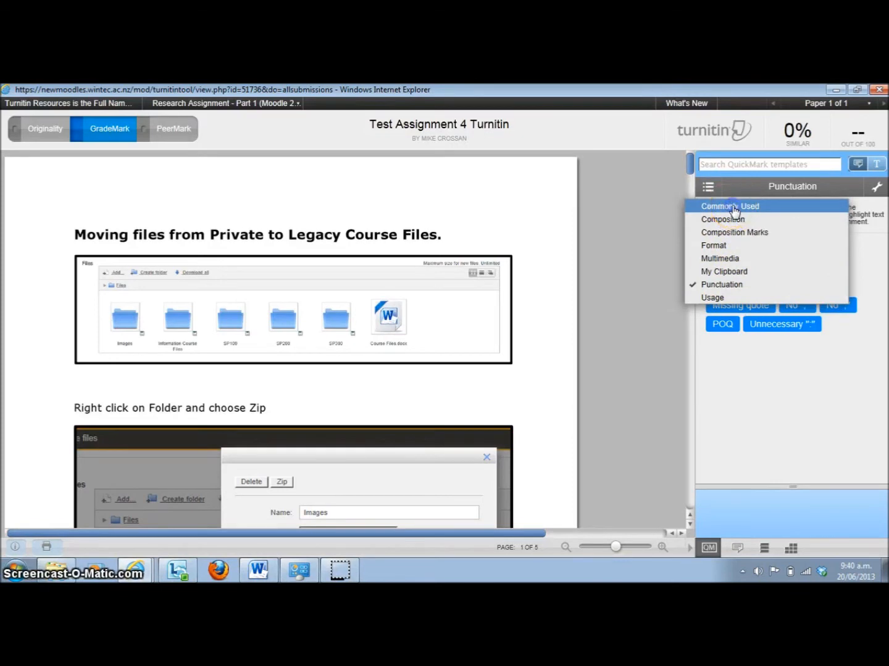
pyautogui.click(734, 208)
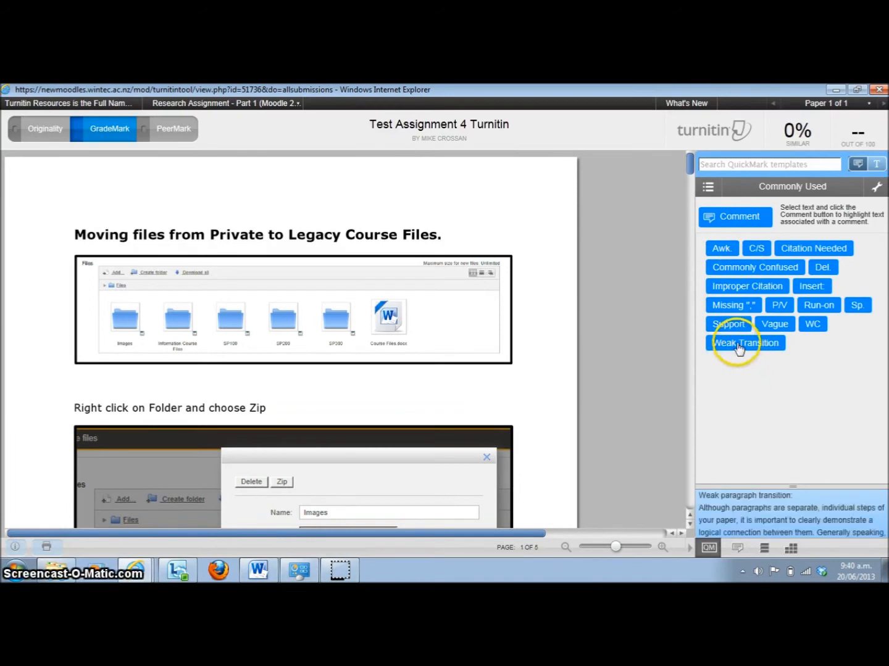
pyautogui.moveTo(792, 487); pyautogui.dragTo(789, 394)
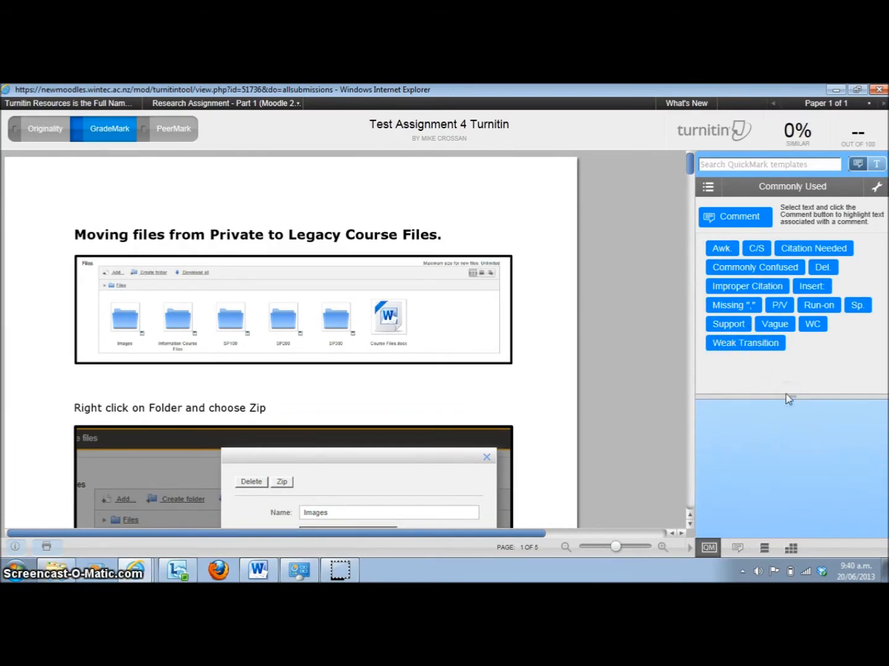
pyautogui.moveTo(746, 351)
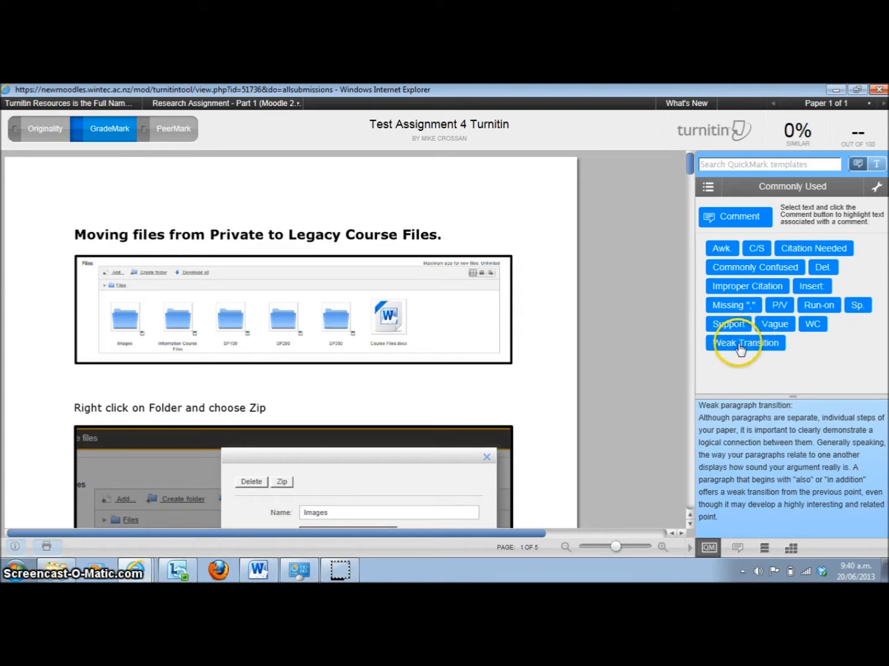
pyautogui.moveTo(729, 331)
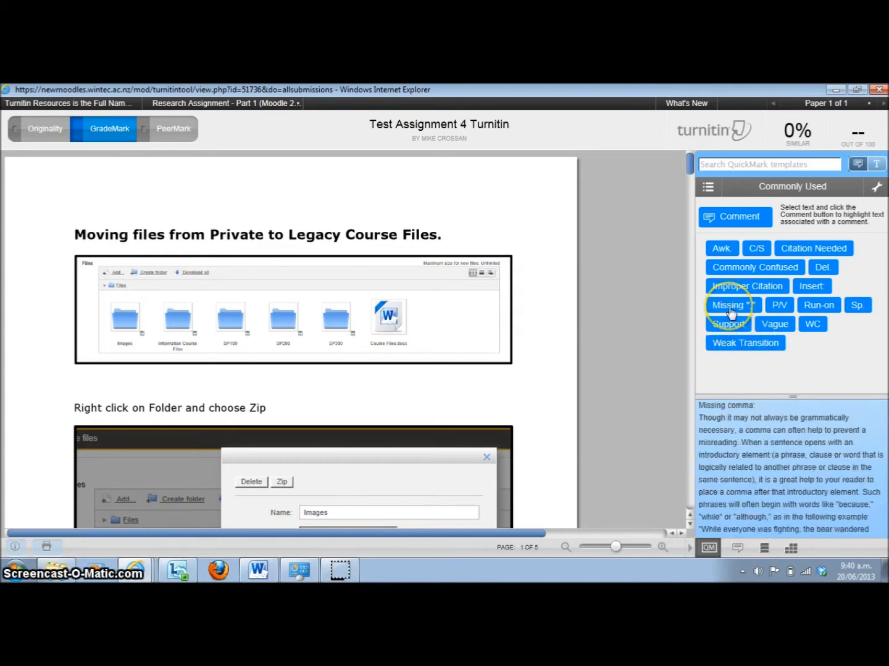
pyautogui.moveTo(731, 291)
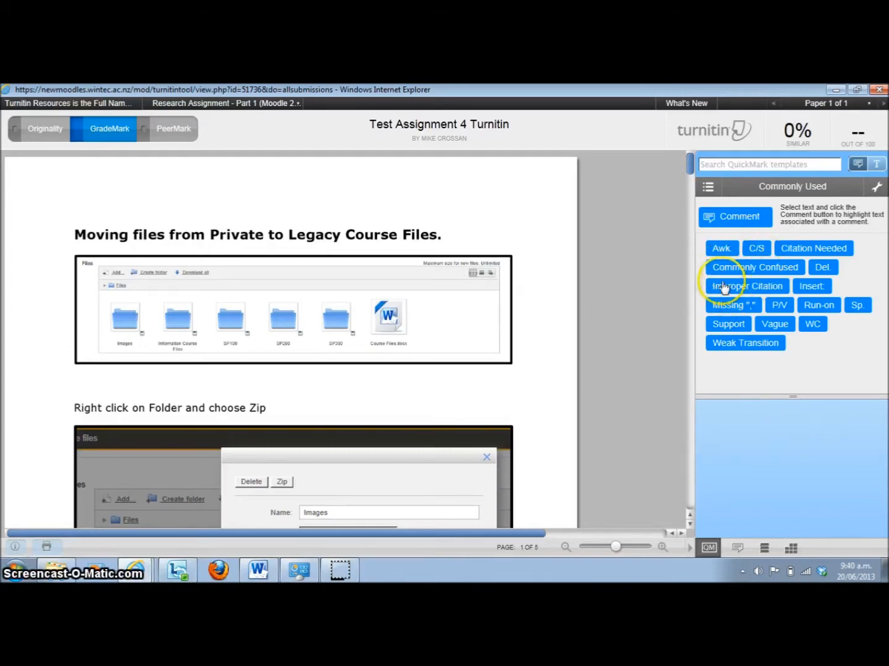
pyautogui.moveTo(757, 279)
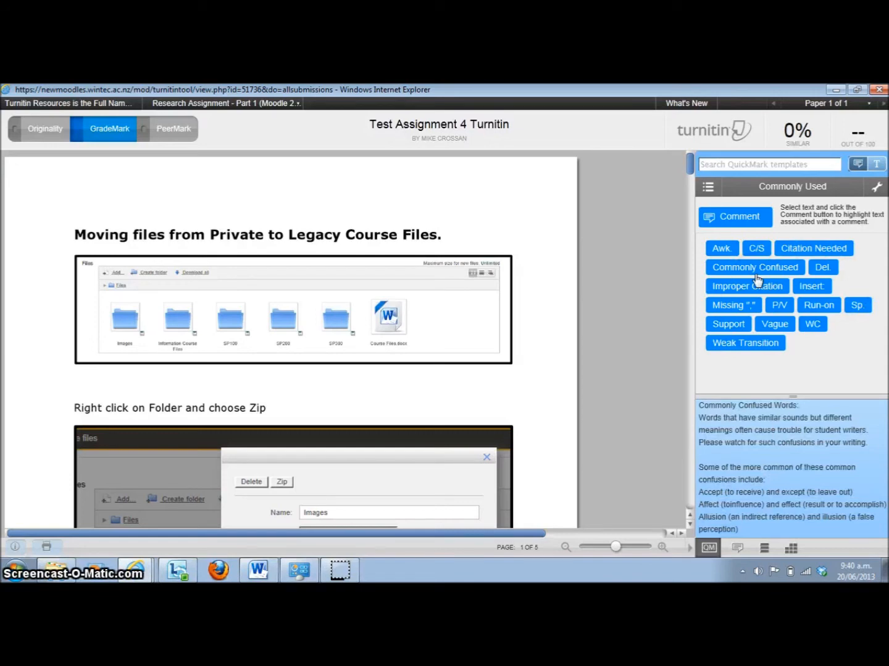
# Place an Awk. mark just below the first image on page 1, check its explanation, and delete it
pyautogui.moveTo(726, 253)
pyautogui.moveTo(726, 253); pyautogui.dragTo(369, 371)
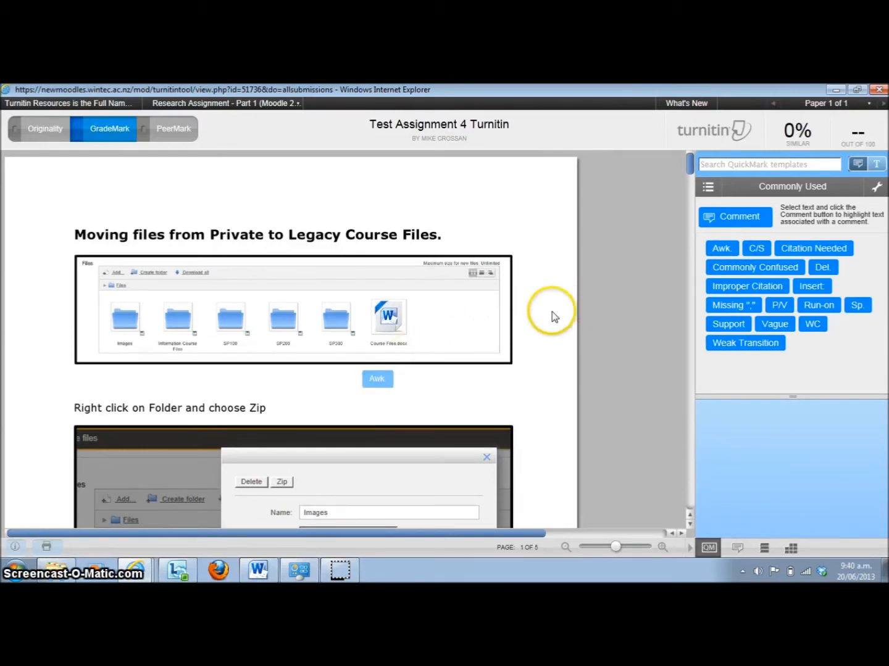
pyautogui.moveTo(368, 378)
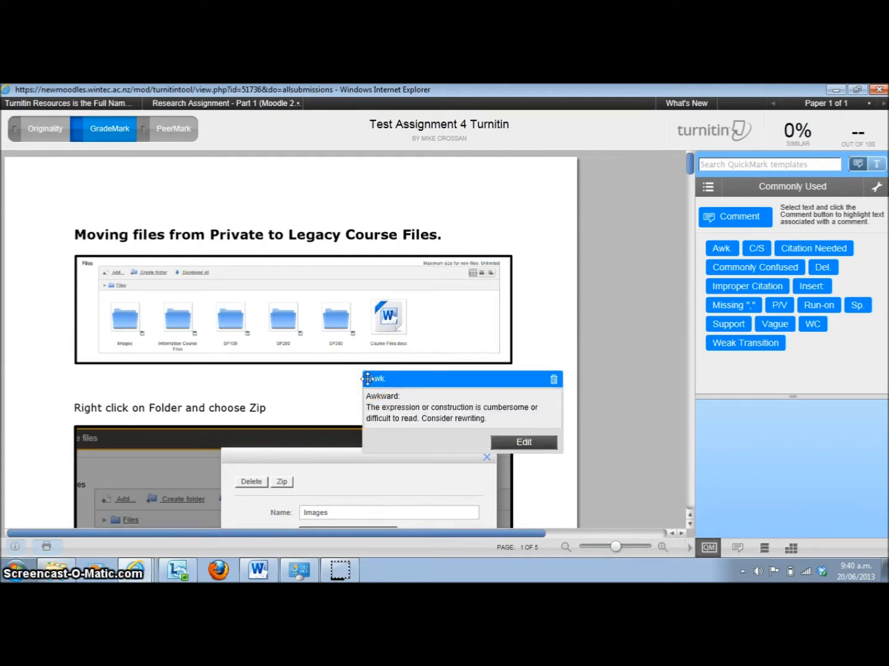
pyautogui.click(554, 379)
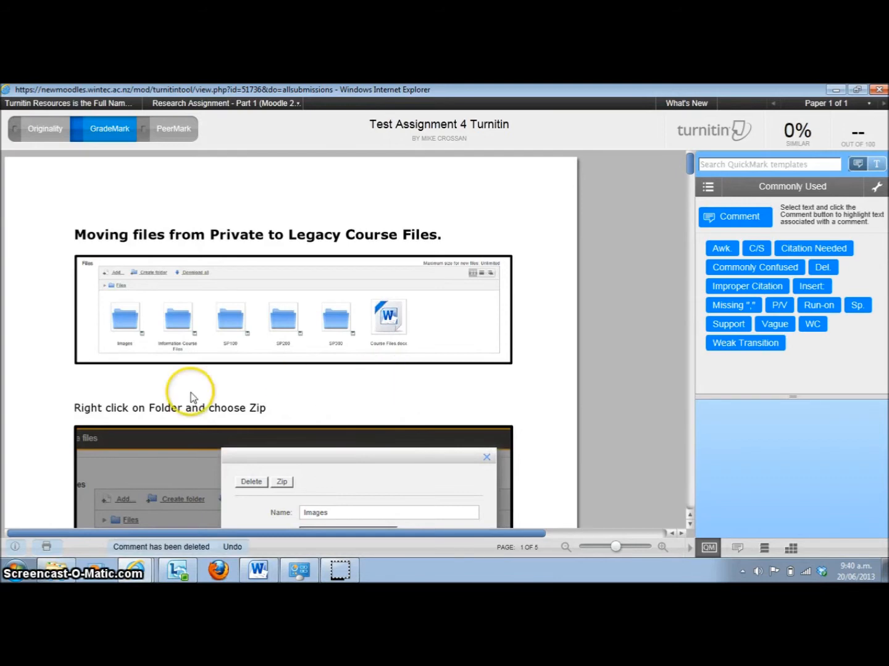
# Attach a Citation Needed mark to the line "Right click on Folder and choose Zip" and move its bubble up over the first image
pyautogui.moveTo(75, 412); pyautogui.dragTo(255, 414)
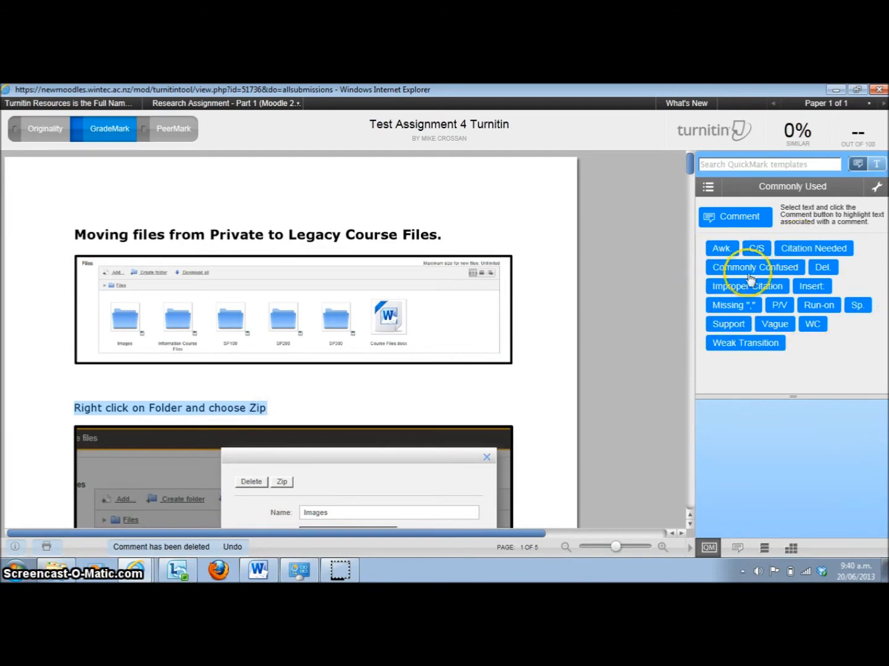
pyautogui.click(824, 251)
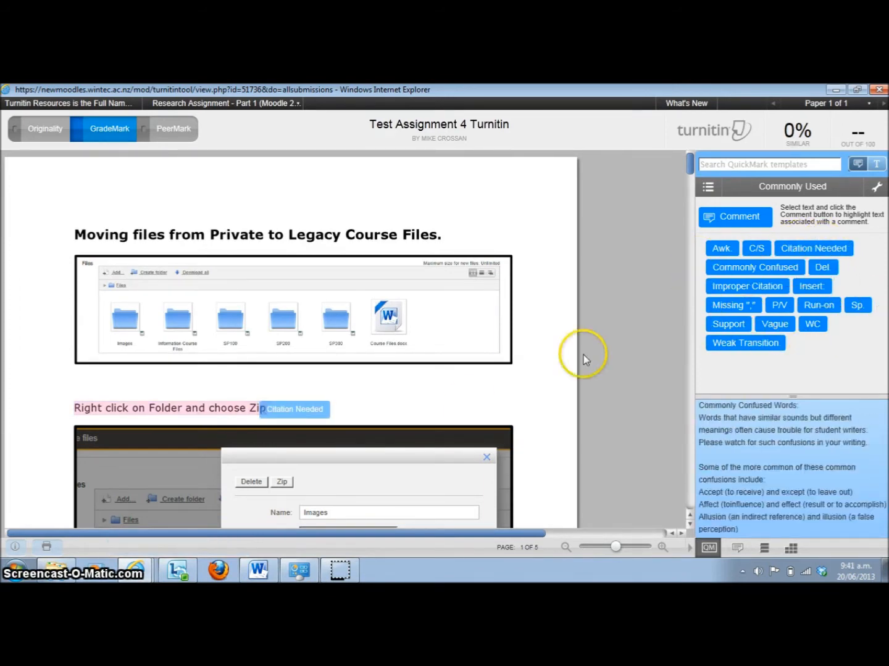
pyautogui.click(295, 409)
pyautogui.moveTo(294, 409); pyautogui.dragTo(408, 441)
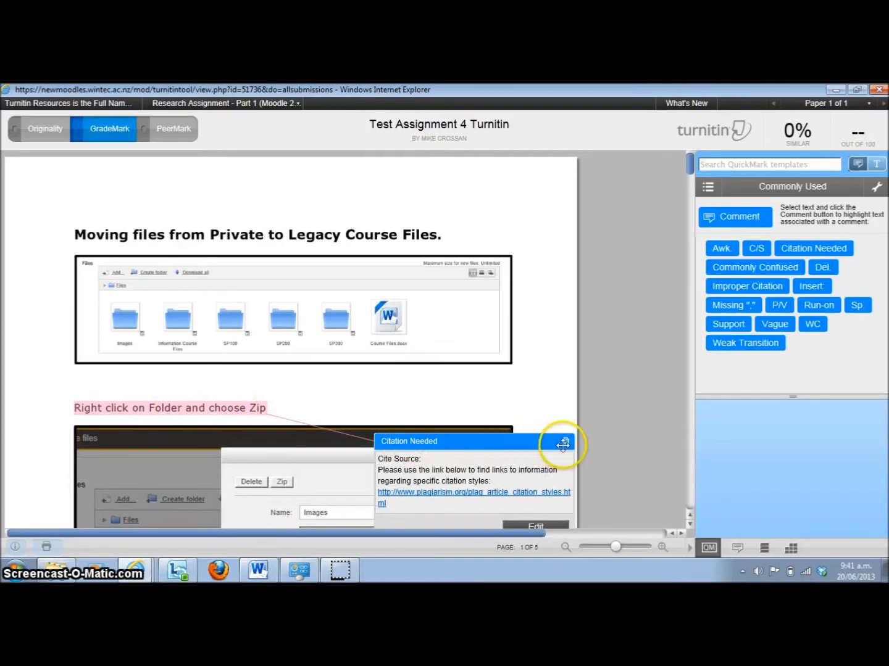
pyautogui.moveTo(514, 440); pyautogui.dragTo(501, 314)
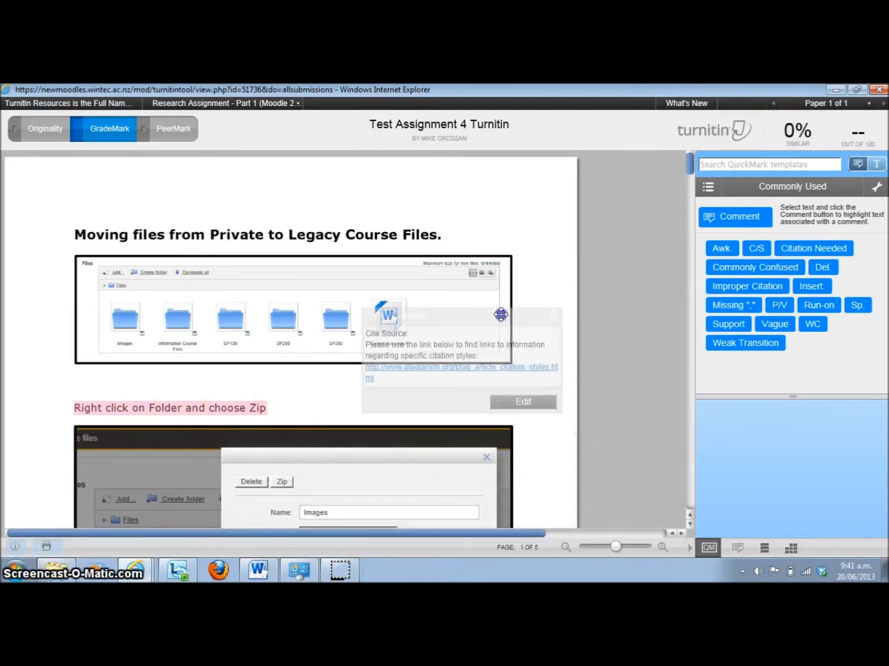
# Add the comment "More comments in here" to the Citation Needed mark, set its highlight colour to blue, and save it
pyautogui.click(522, 402)
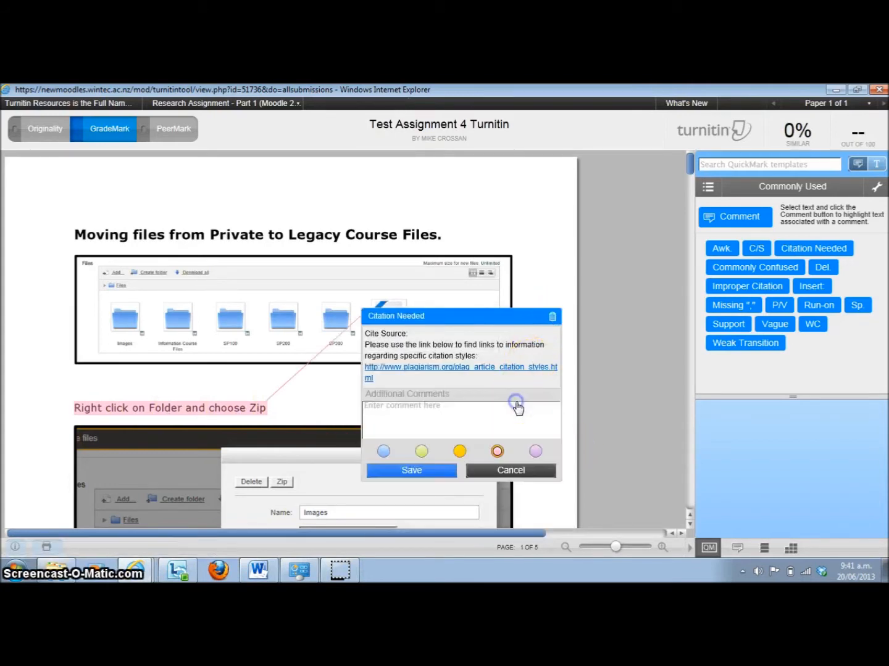
pyautogui.click(432, 416)
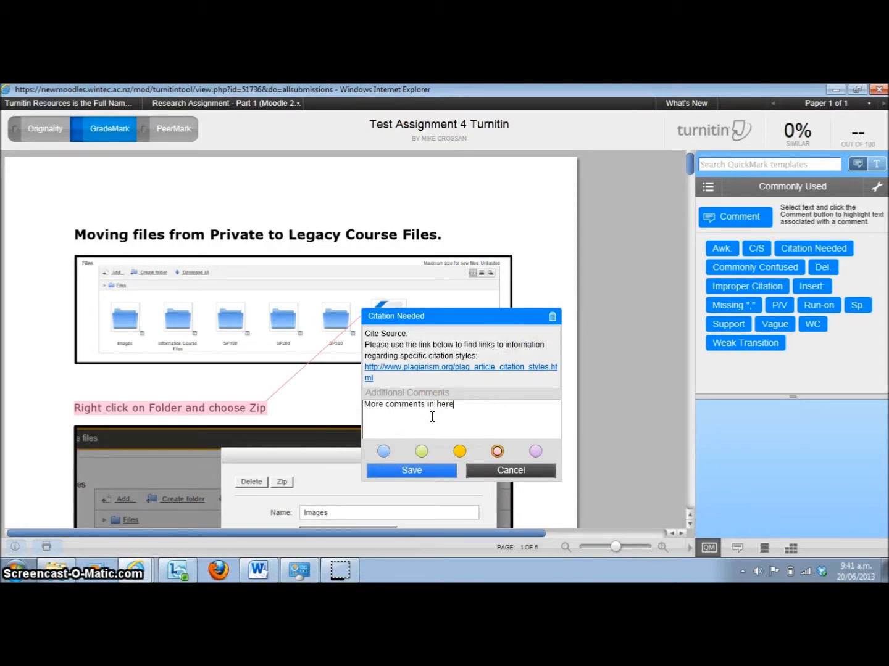
pyautogui.click(460, 451)
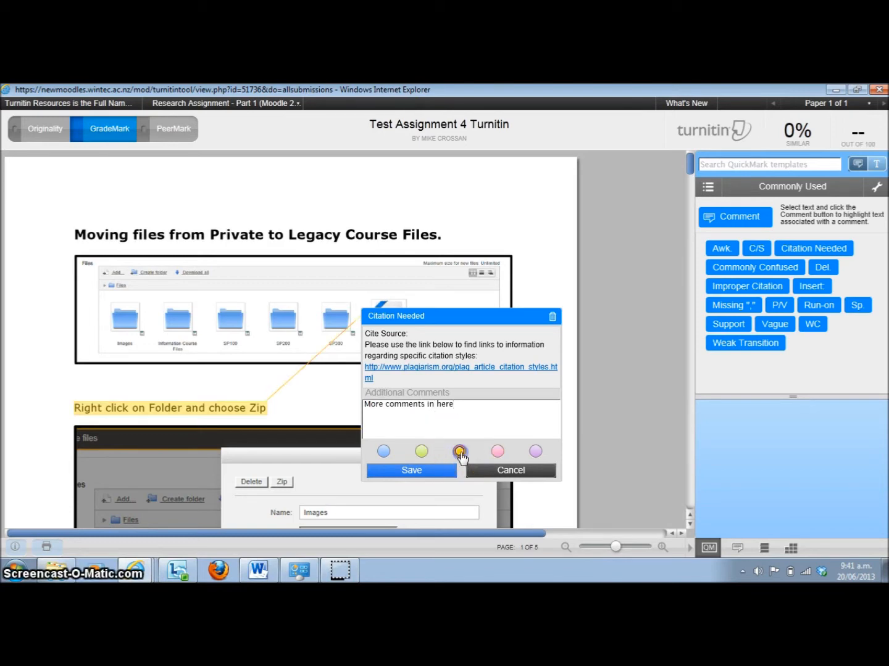
pyautogui.click(383, 452)
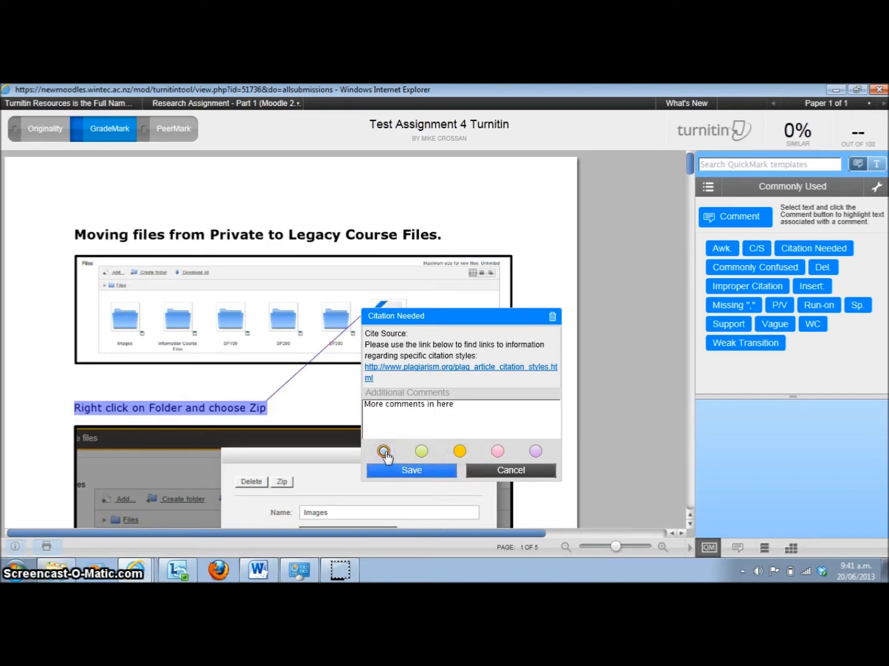
pyautogui.click(406, 471)
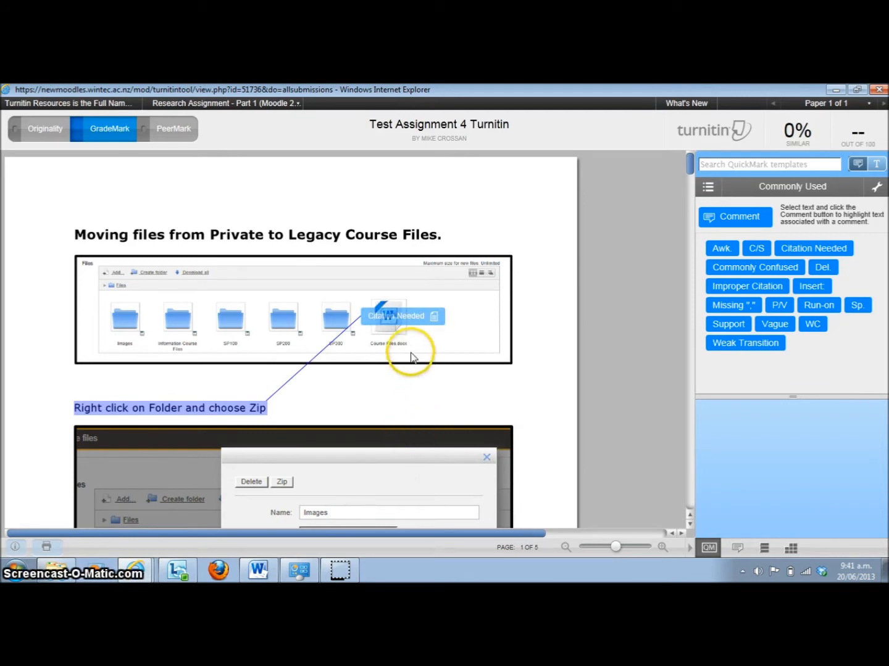
pyautogui.moveTo(401, 315)
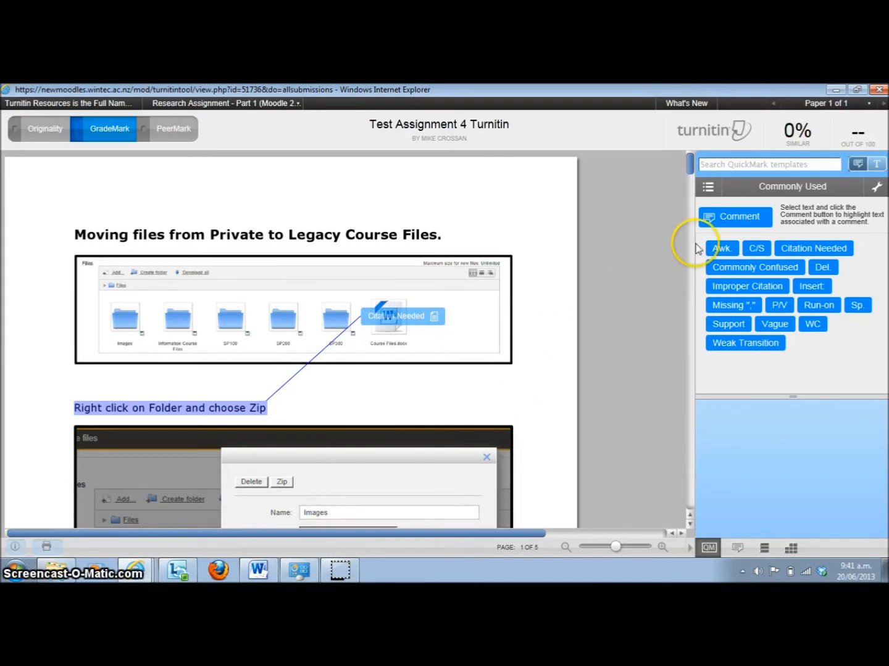
# Add a bubble comment reading "comments in here" and move it to the blank area below the first image
pyautogui.click(738, 219)
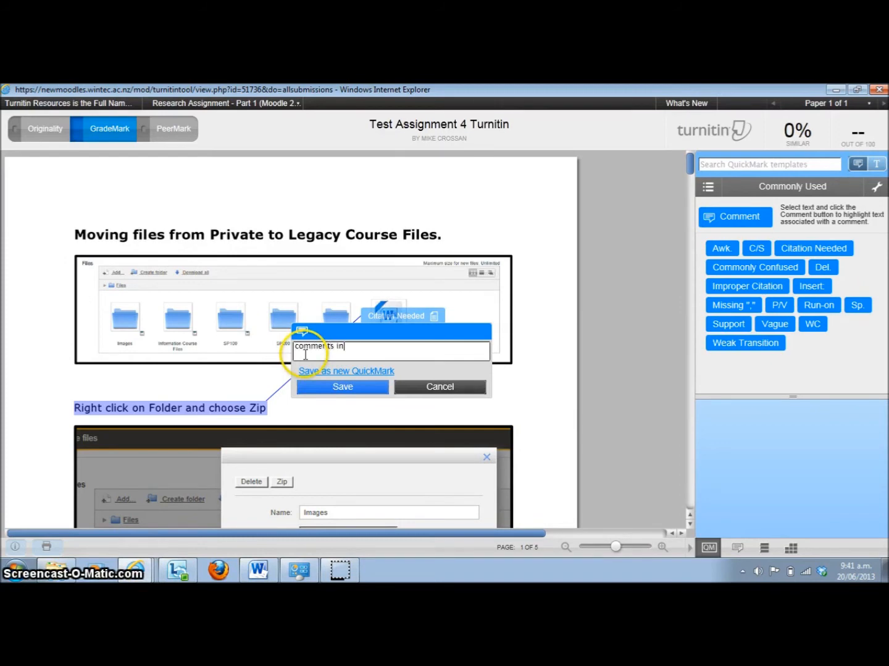
pyautogui.write('comments in here')
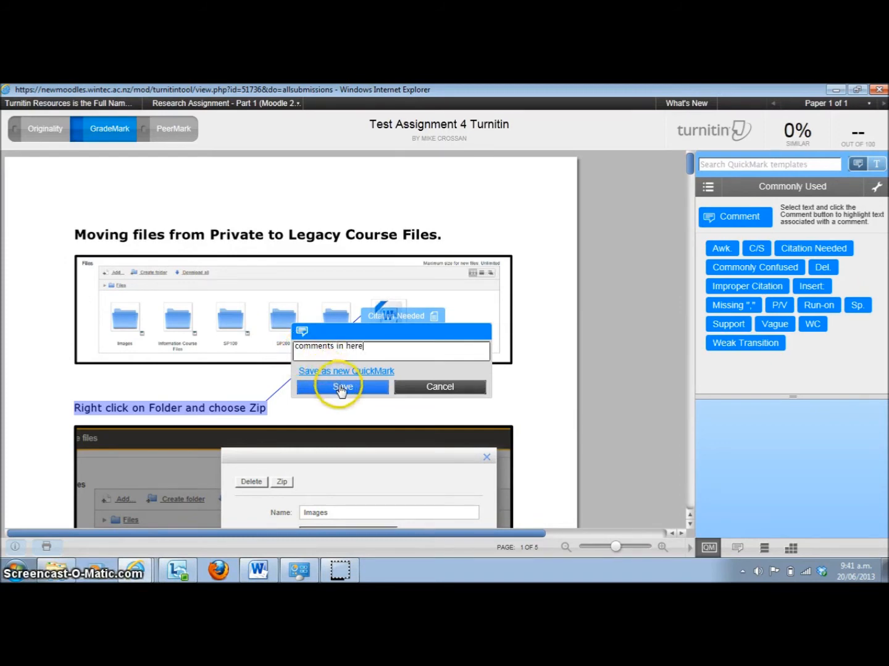
pyautogui.click(340, 385)
pyautogui.click(301, 331)
pyautogui.moveTo(299, 328)
pyautogui.mouseDown()
pyautogui.moveTo(432, 365)
pyautogui.moveTo(461, 387)
pyautogui.mouseUp()
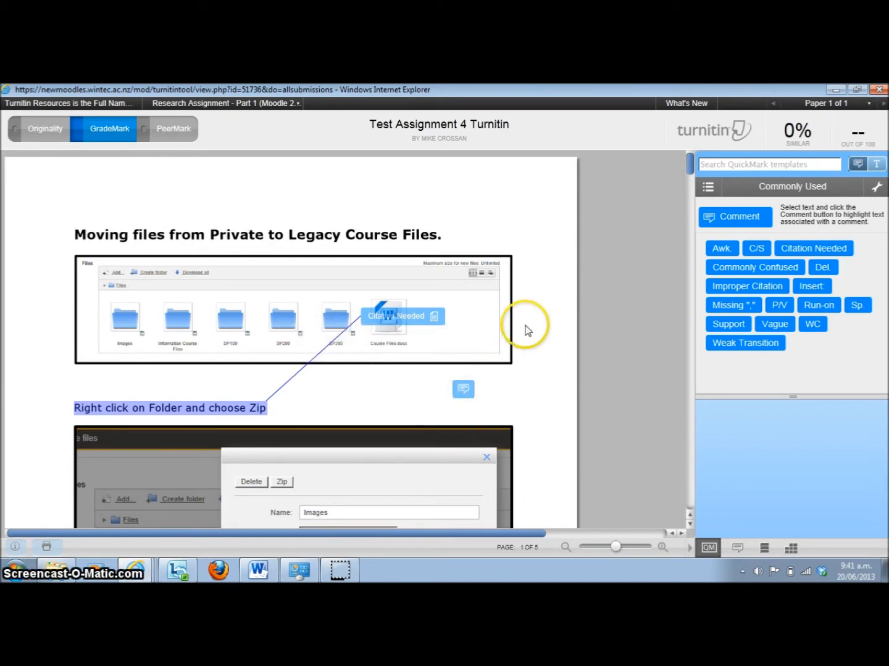
# Switch to the Multimedia QuickMark set and open the QuickMark Manager
pyautogui.click(708, 186)
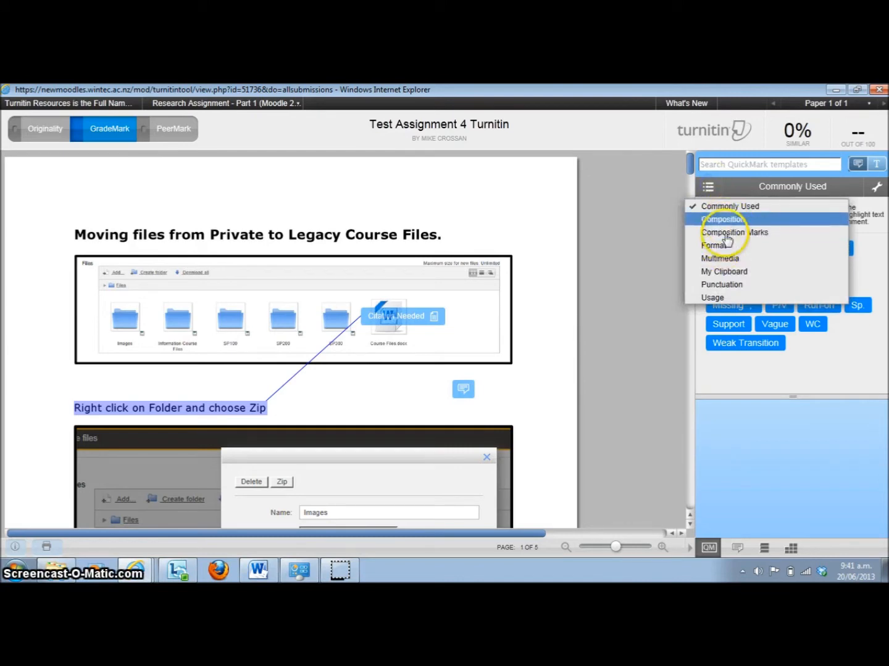
pyautogui.click(727, 259)
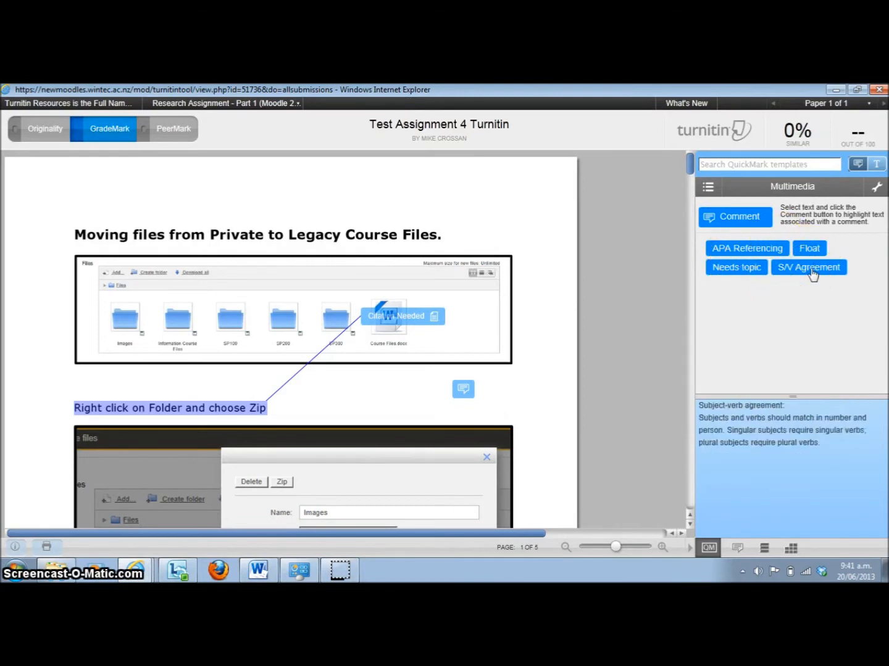
pyautogui.click(877, 188)
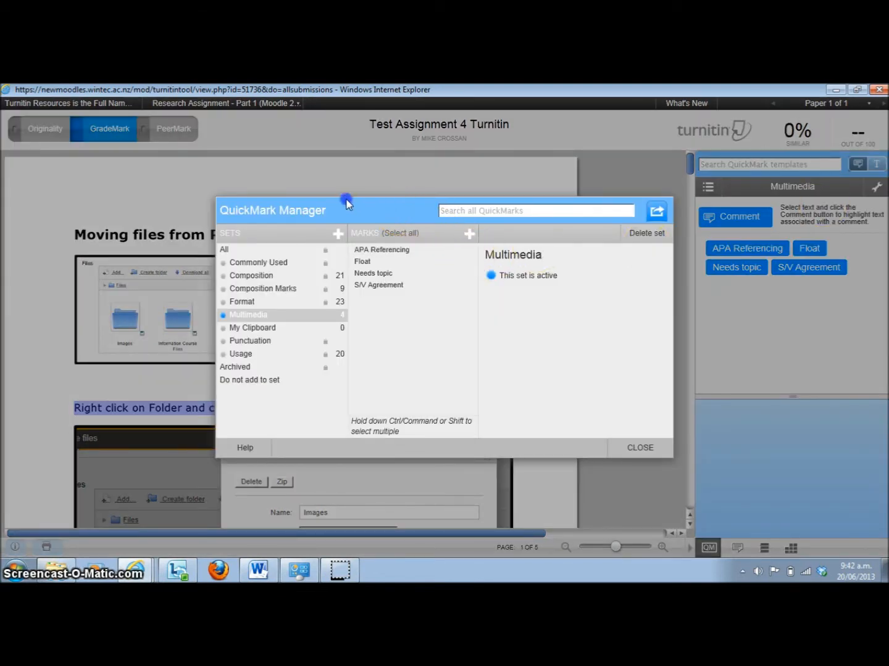
# Create a new QuickMark set named with the instructor's first name followed by "'s Set"
pyautogui.click(337, 234)
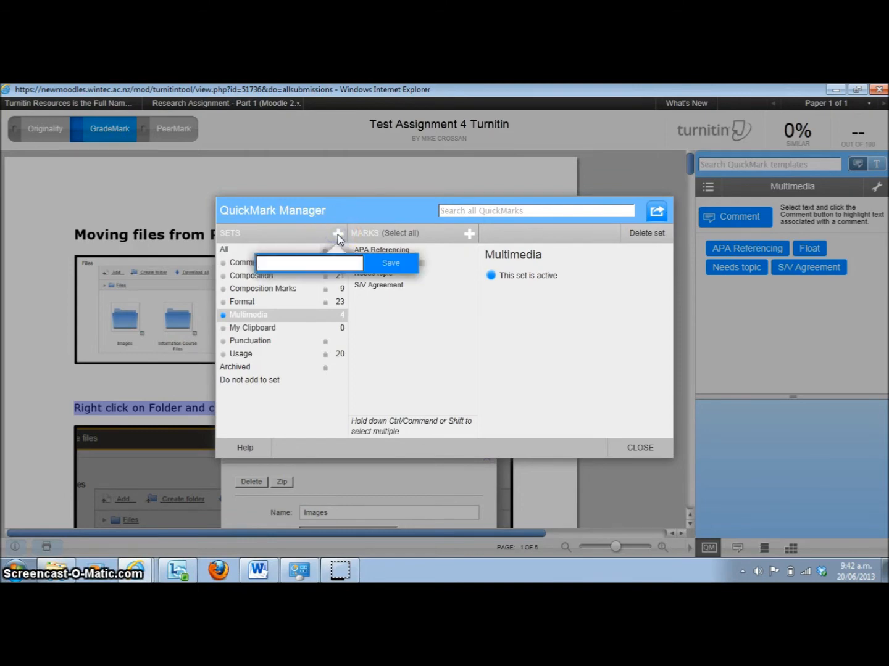
pyautogui.write('Ross')
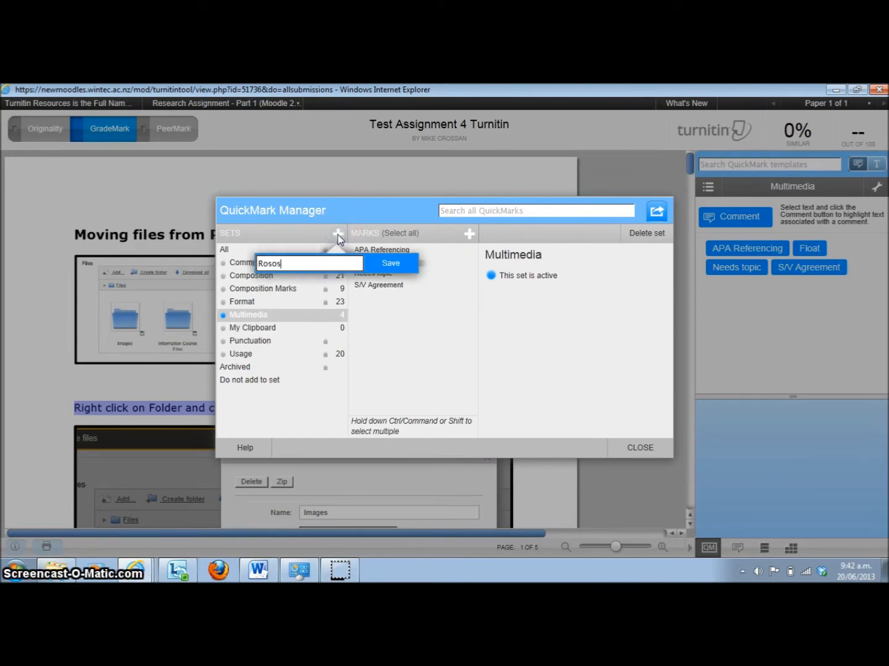
pyautogui.write("'s Set")
pyautogui.click(390, 262)
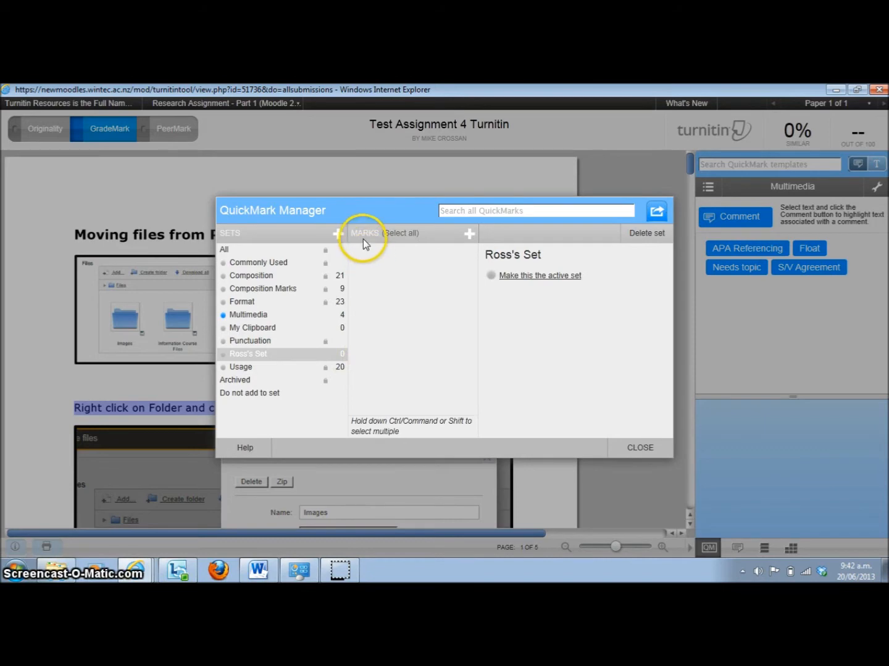
# Add a mark titled "Introduction misleading" with the description "Your introduction ....." to the new custom set and save it
pyautogui.click(469, 235)
pyautogui.click(503, 261)
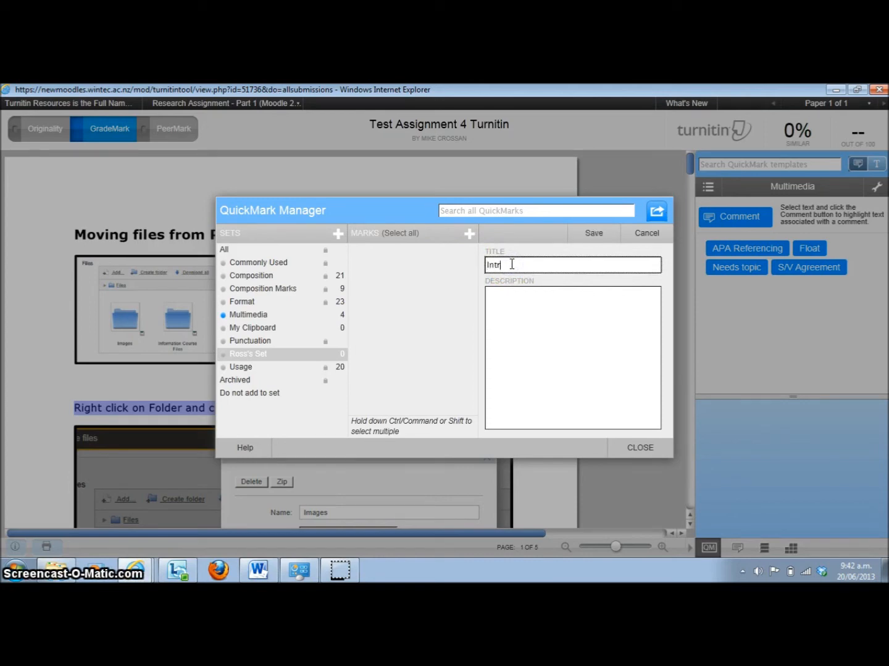
pyautogui.write('uction misleading')
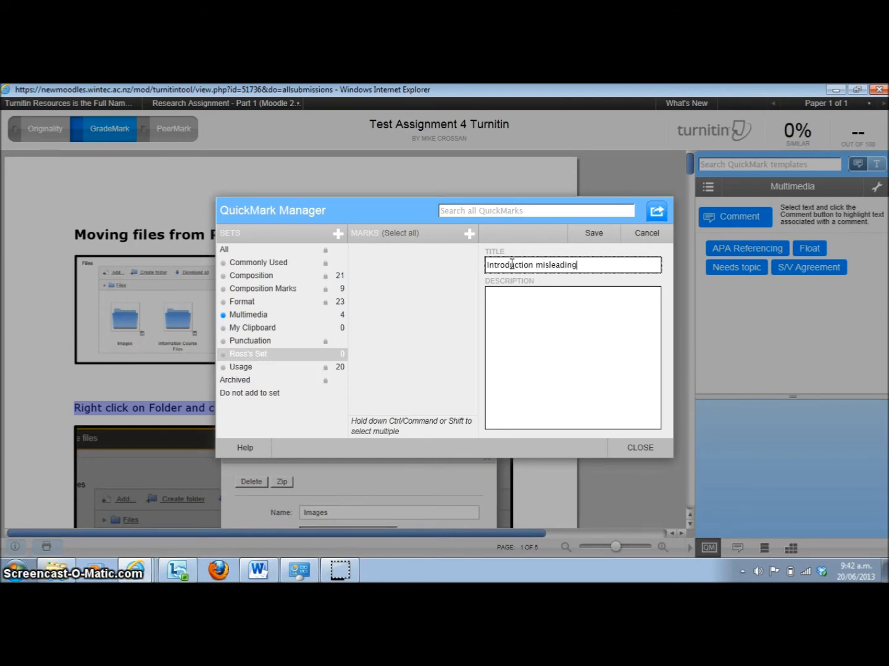
pyautogui.click(517, 306)
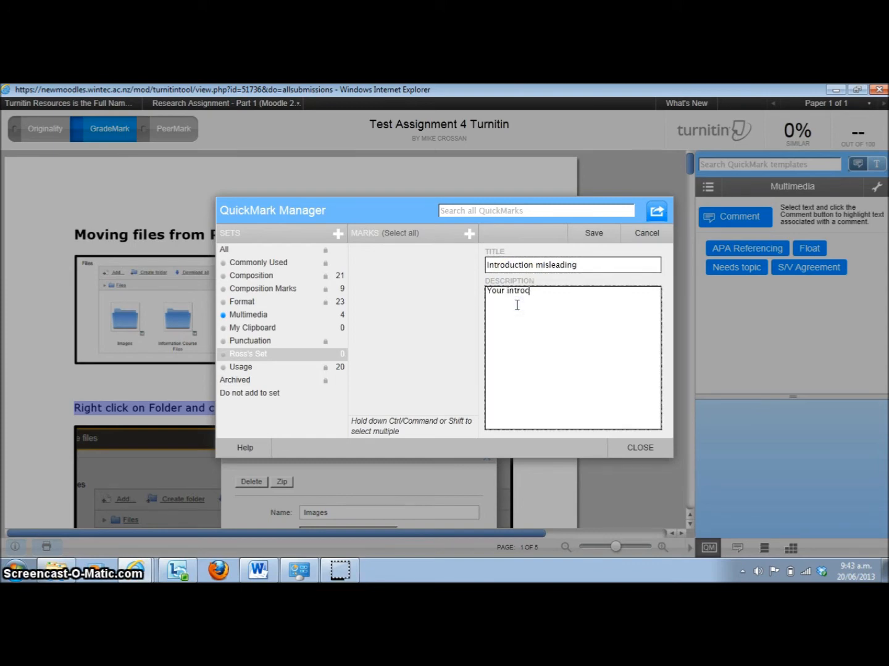
pyautogui.write('.....')
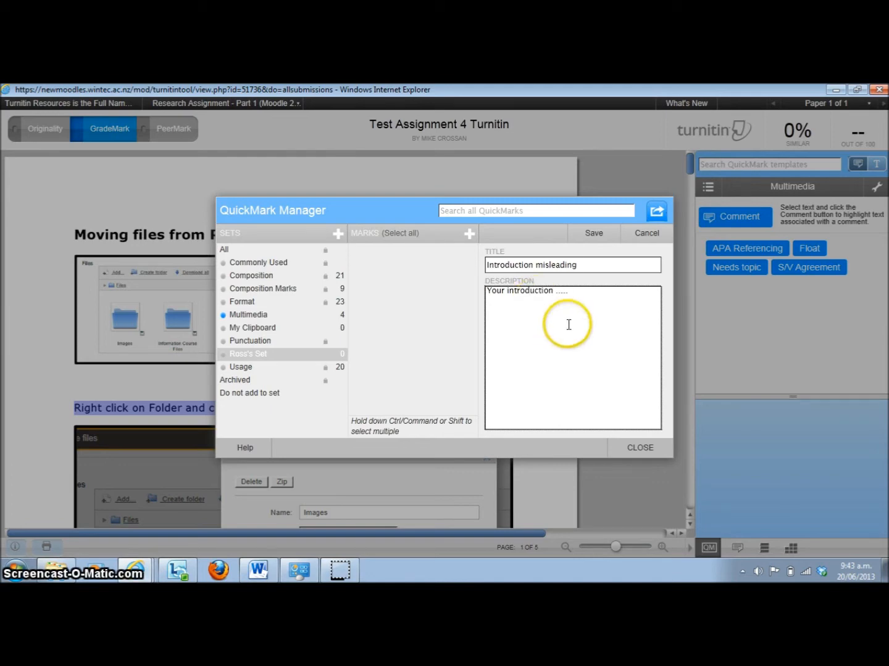
pyautogui.click(596, 236)
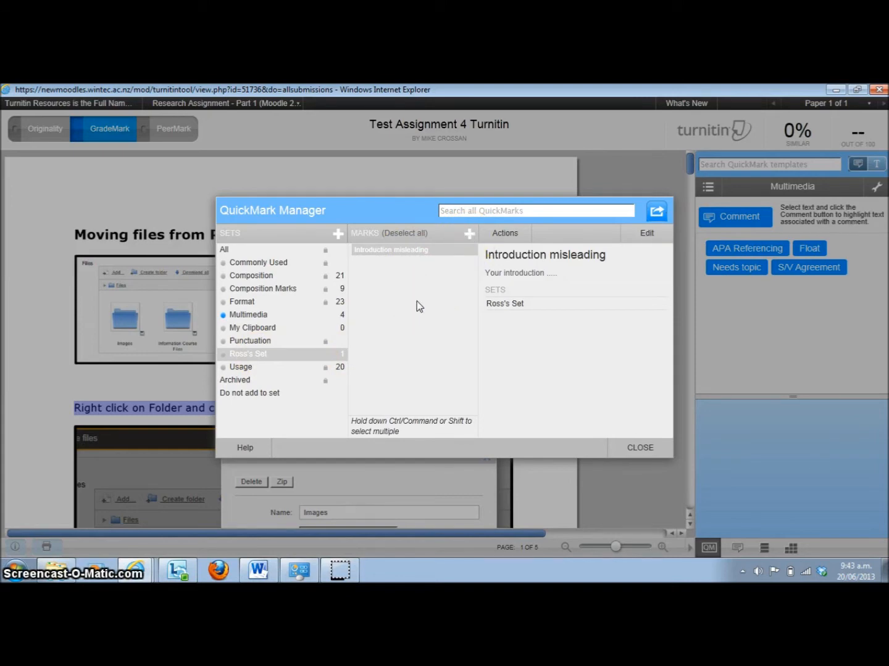
# Add the Improper Citation mark from the Commonly Used set to the instructor's custom set and open that set
pyautogui.click(256, 263)
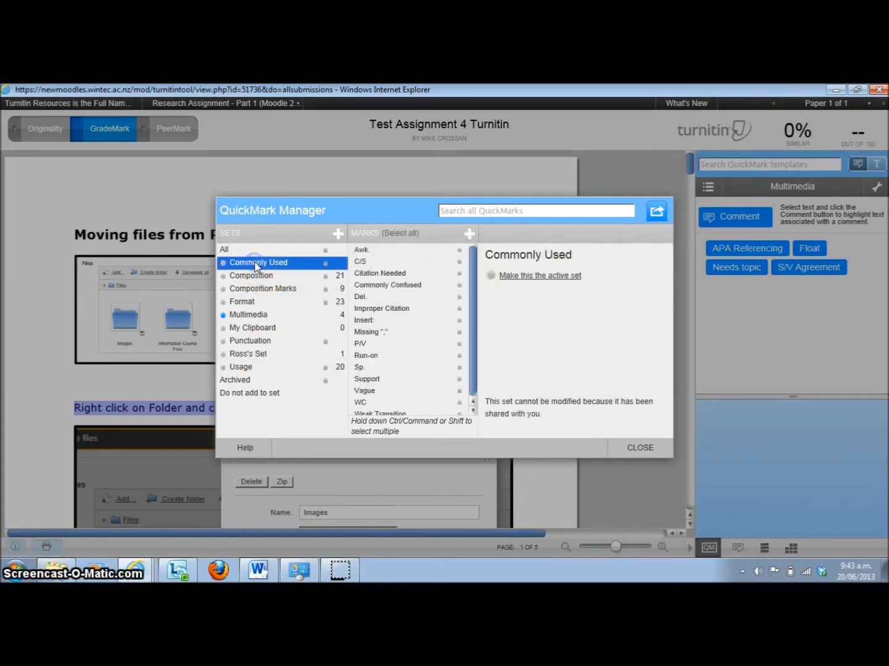
pyautogui.click(372, 308)
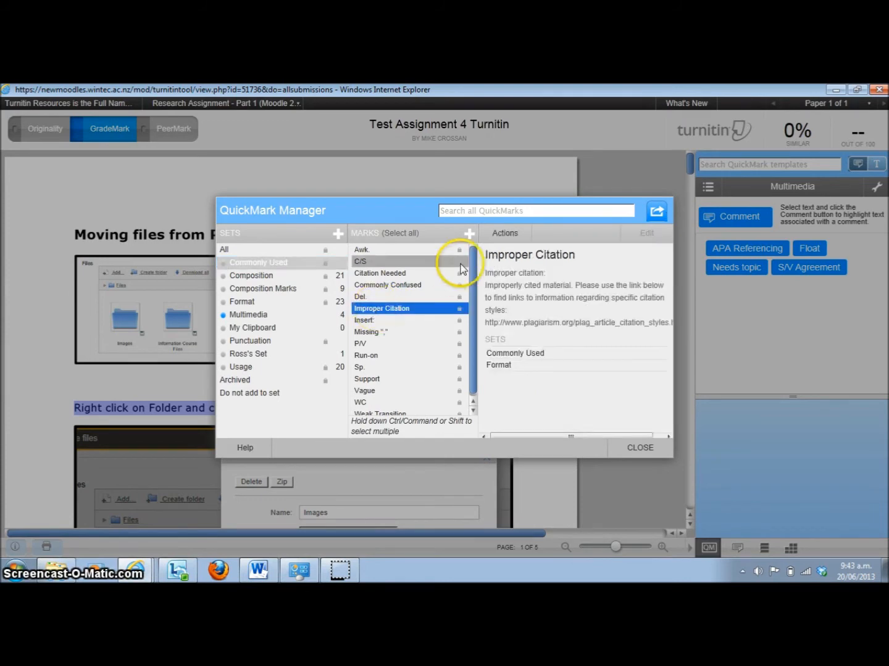
pyautogui.click(504, 234)
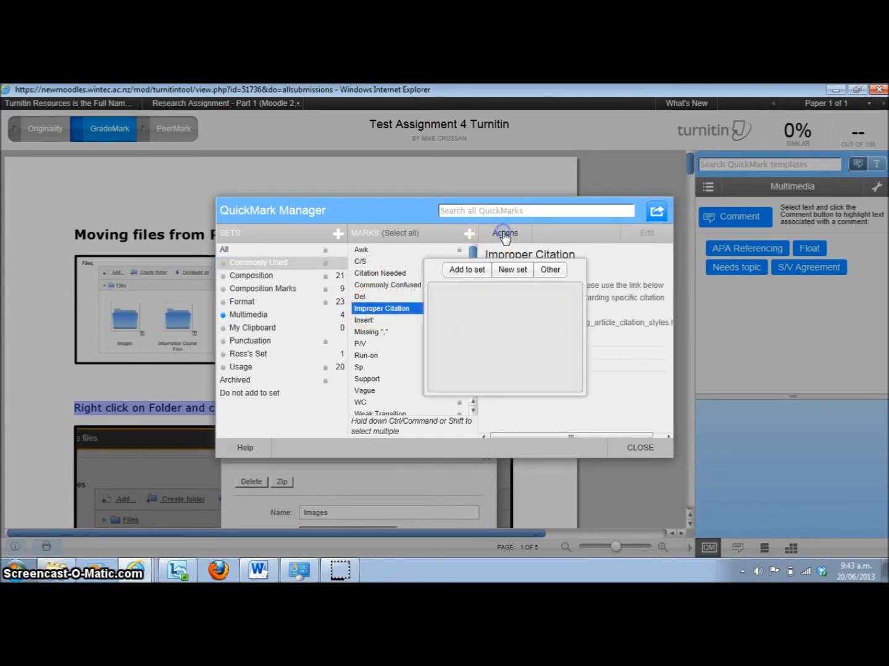
pyautogui.click(467, 269)
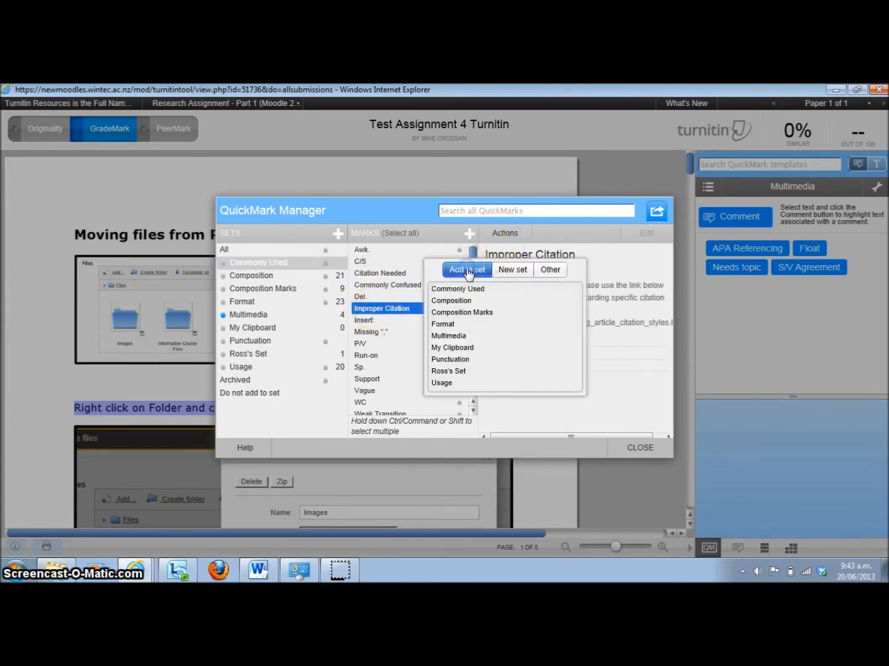
pyautogui.click(449, 371)
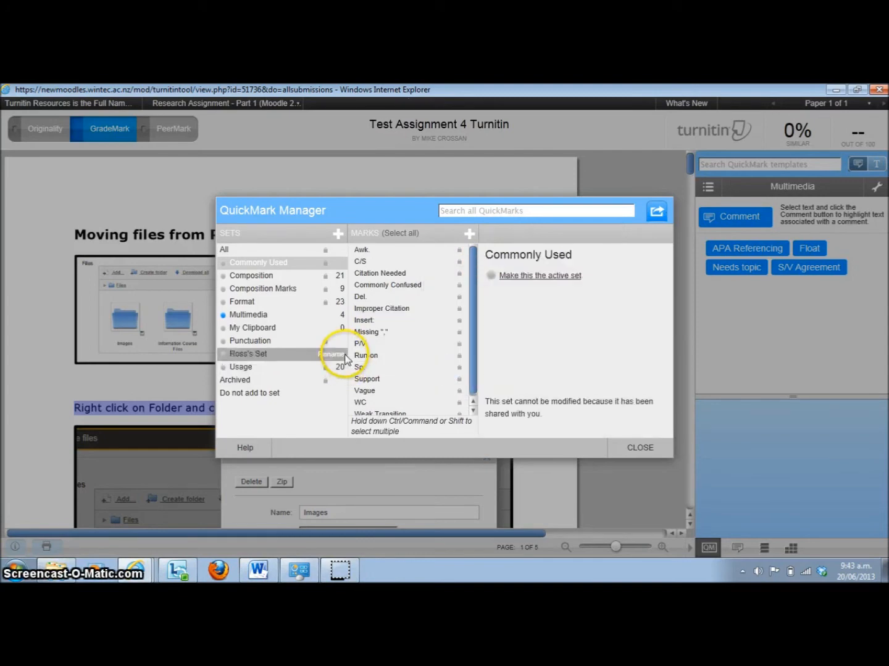
pyautogui.click(250, 354)
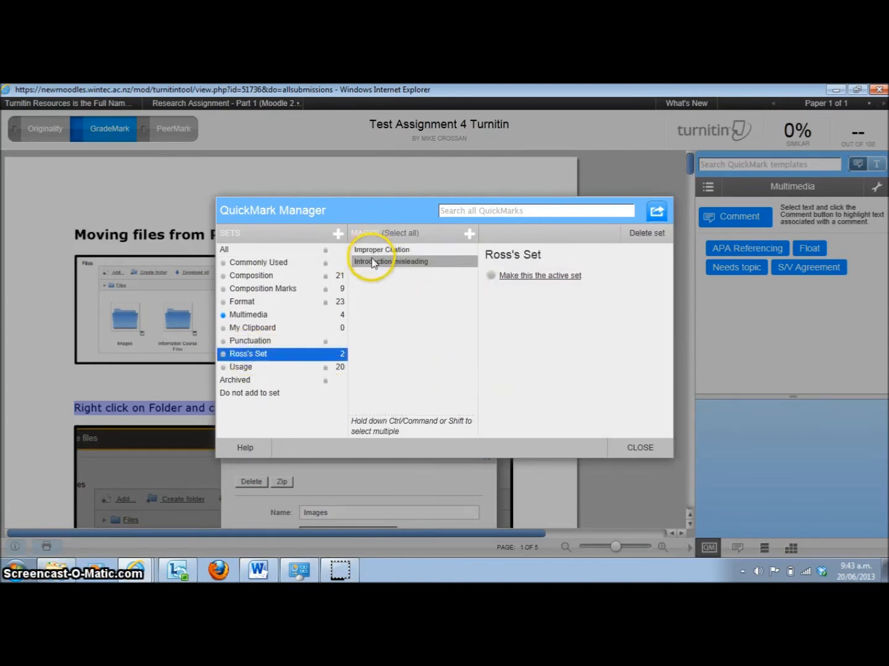
# Add the Cap. Error, Close up space and Improper Citation marks from the Format set to the instructor's custom set and open that set
pyautogui.click(254, 302)
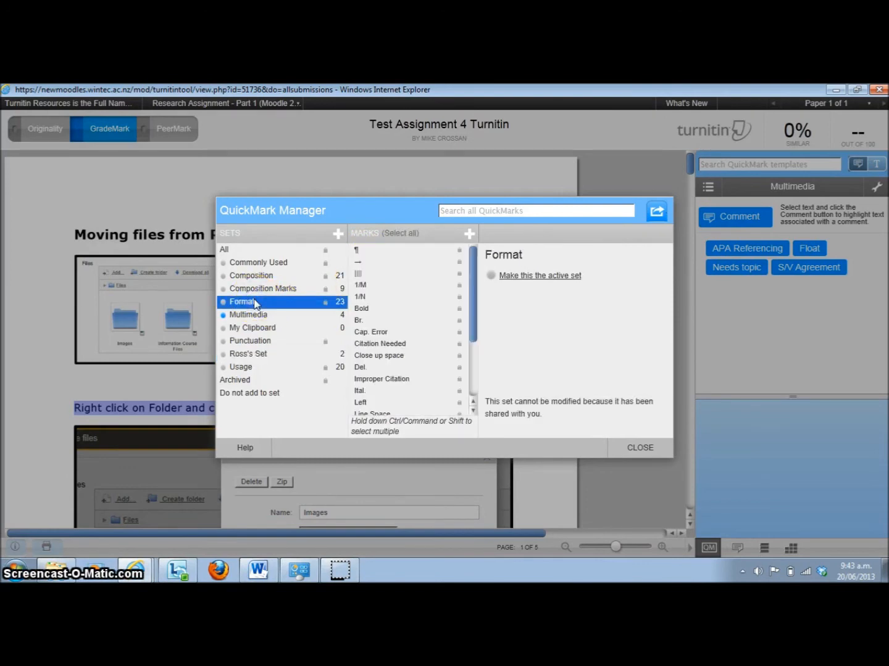
pyautogui.click(388, 332)
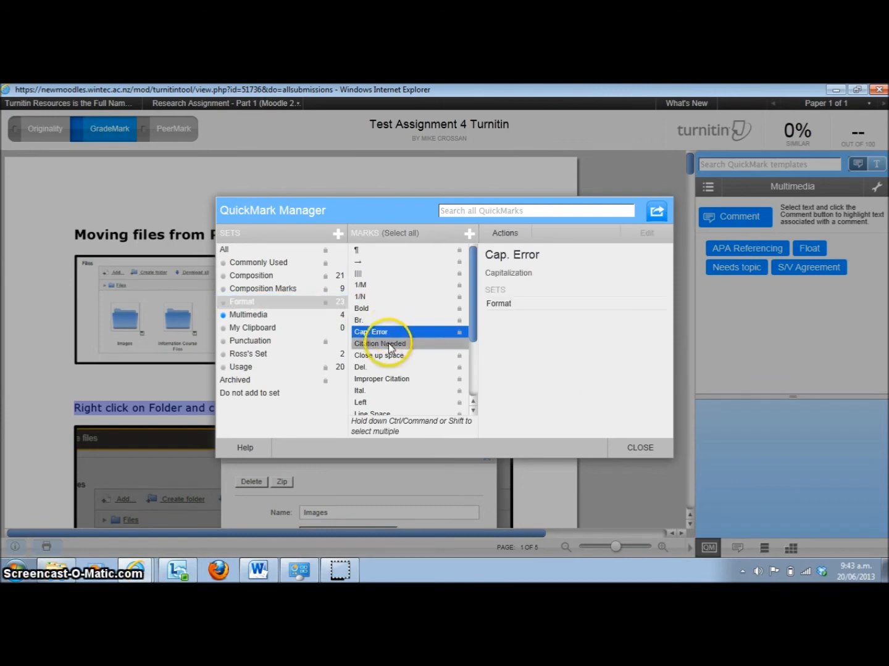
pyautogui.keyDown('ctrl'); pyautogui.click(387, 356); pyautogui.keyUp('ctrl')
pyautogui.keyDown('ctrl'); pyautogui.click(381, 379); pyautogui.keyUp('ctrl')
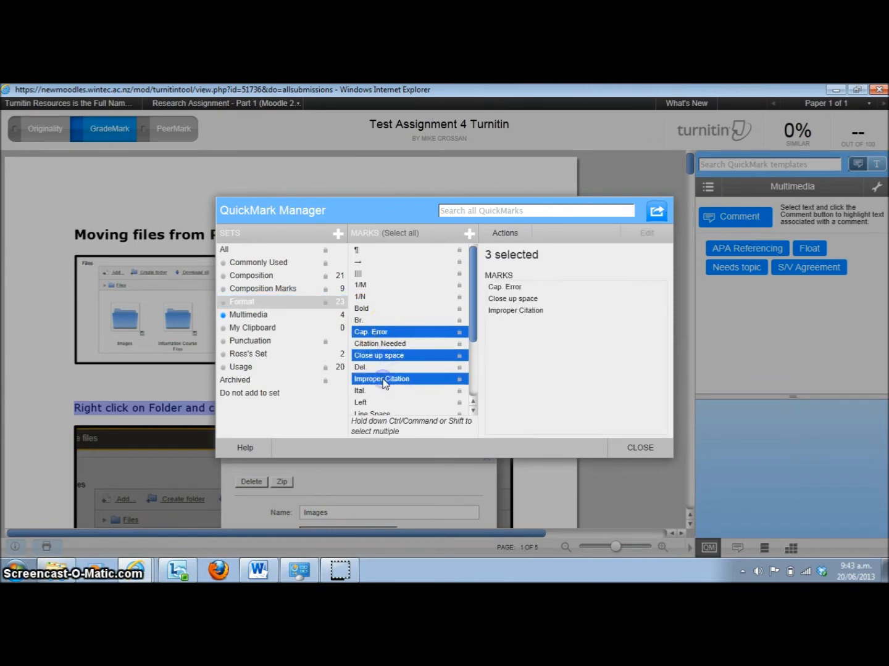
pyautogui.click(506, 234)
pyautogui.click(466, 269)
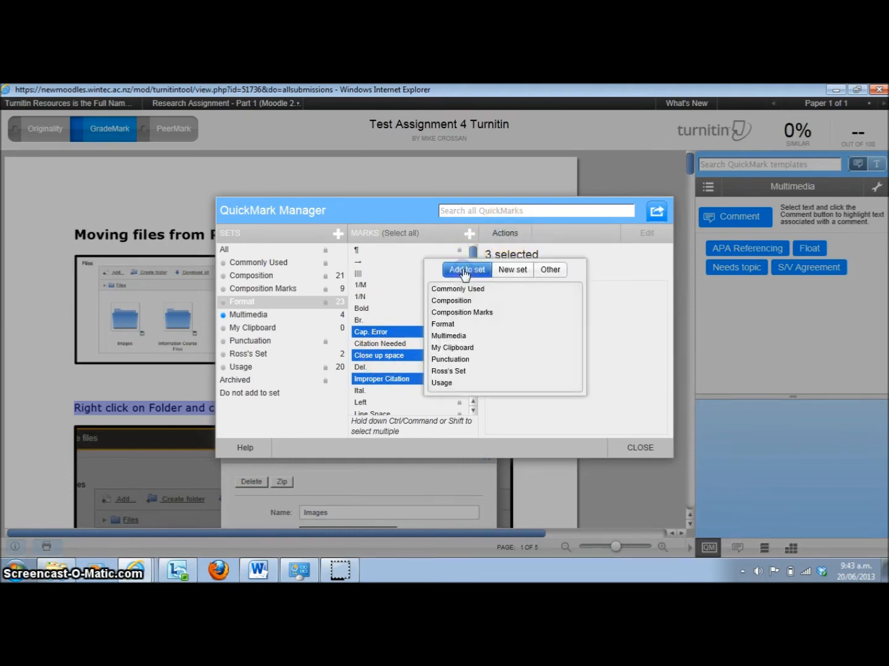
pyautogui.click(454, 370)
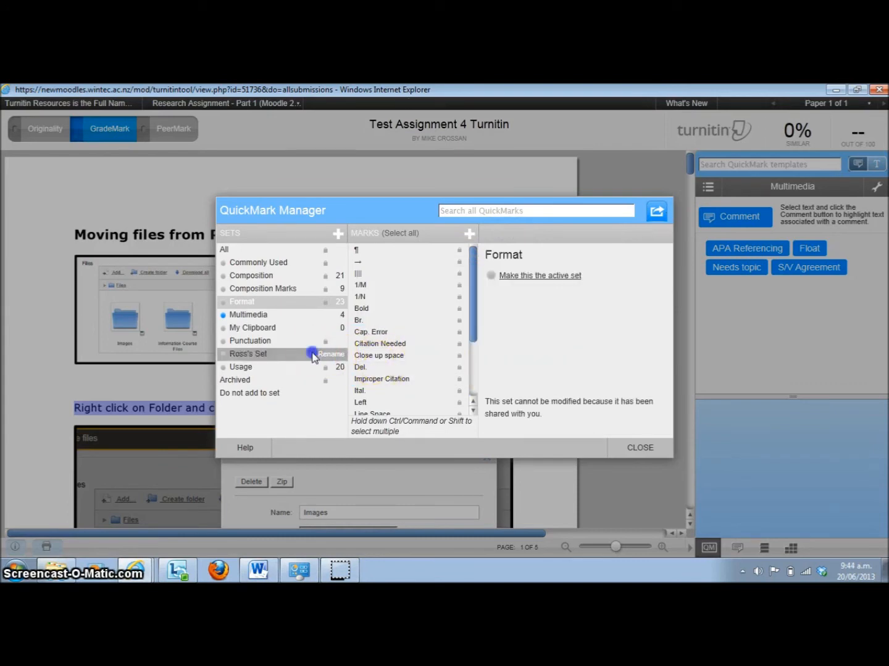
pyautogui.click(321, 355)
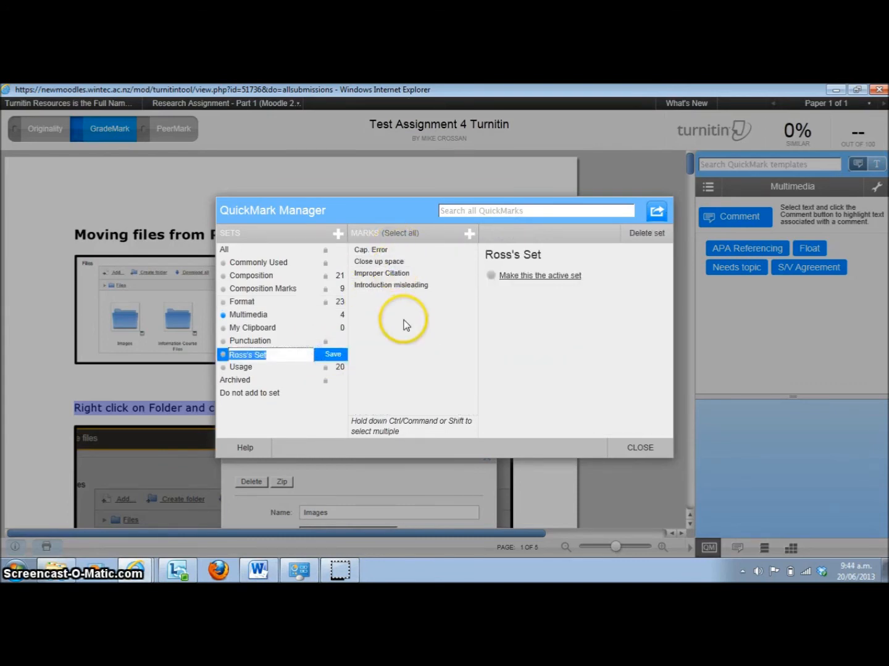
# View the Close up space mark's details, and open the Introduction misleading mark for editing and save it
pyautogui.click(370, 263)
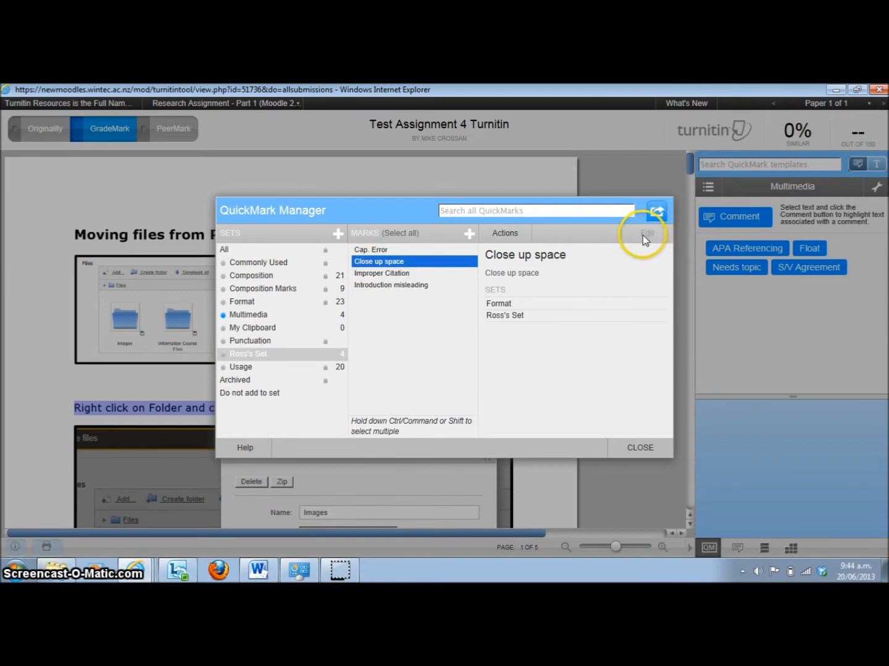
pyautogui.click(402, 287)
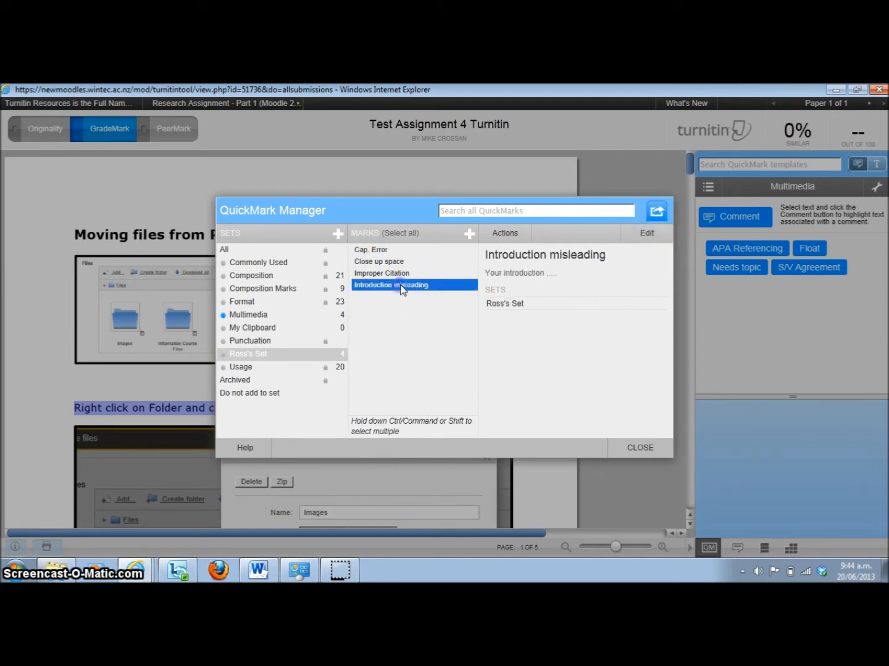
pyautogui.click(648, 234)
pyautogui.click(585, 272)
pyautogui.click(593, 233)
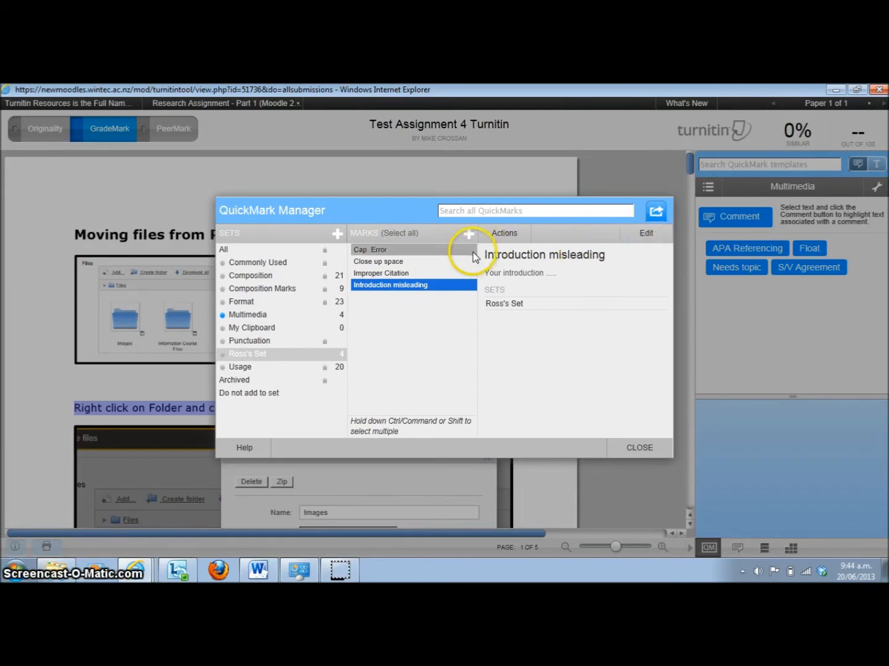
# Close the QuickMark Manager and switch the active QuickMark set to the instructor's custom set
pyautogui.click(639, 448)
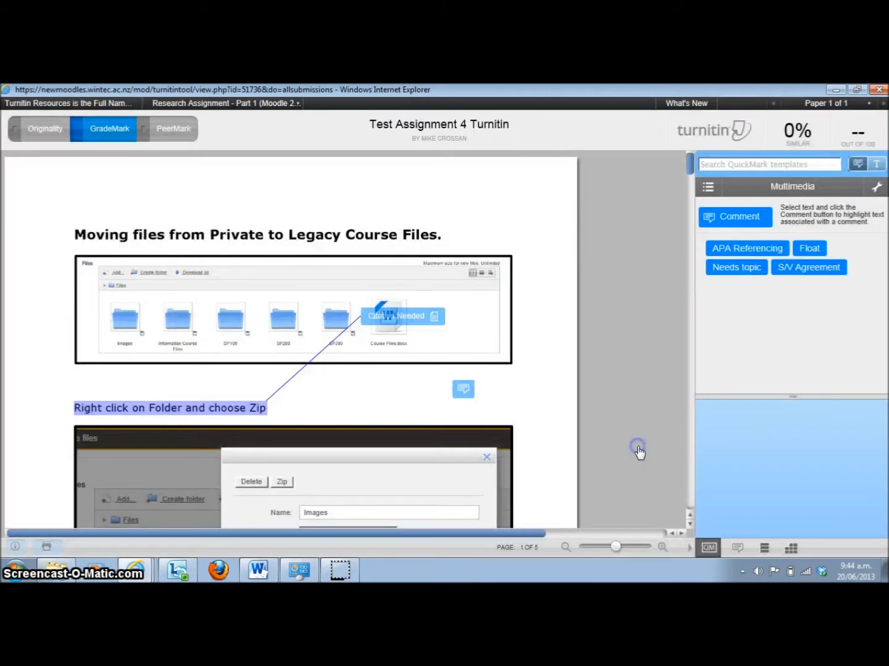
pyautogui.click(708, 188)
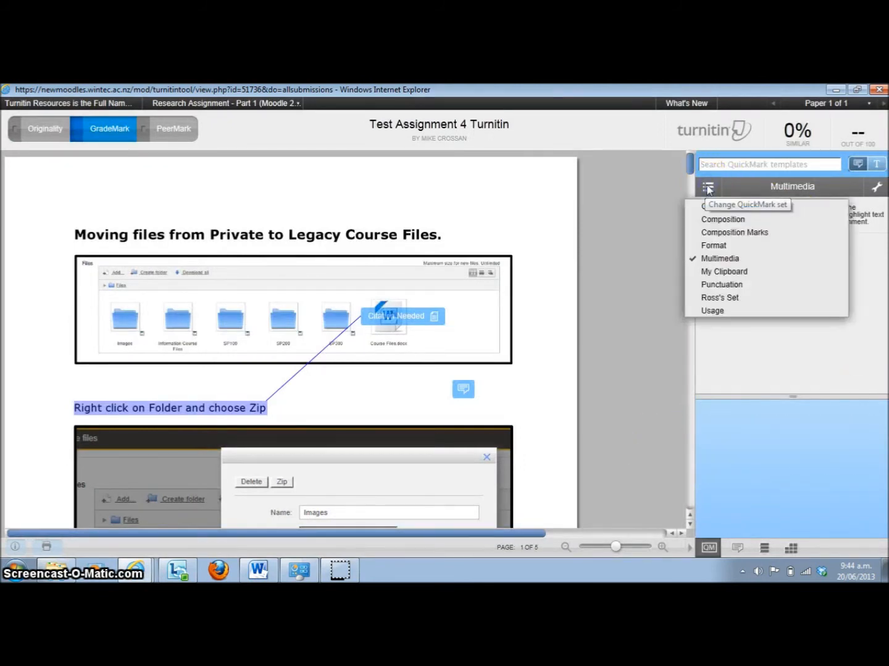
pyautogui.click(734, 299)
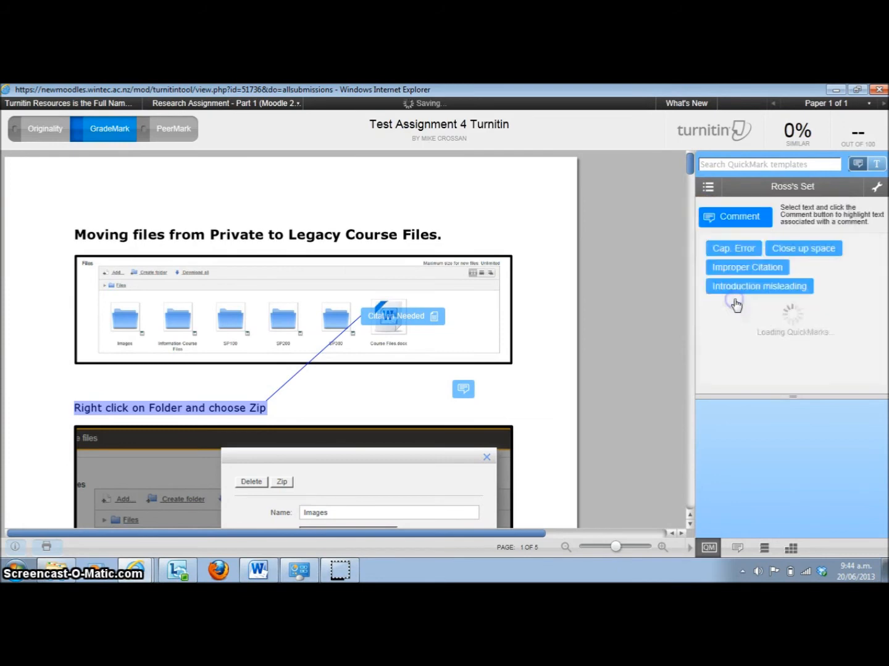
# Highlight the heading "Moving files from Private to Legacy Course Files." and attach the Introduction misleading mark to it
pyautogui.click(828, 260)
pyautogui.moveTo(448, 240); pyautogui.dragTo(84, 239)
pyautogui.click(764, 290)
# Move the Introduction misleading mark down onto the first image, open its additional comments for editing and save it
pyautogui.click(467, 231)
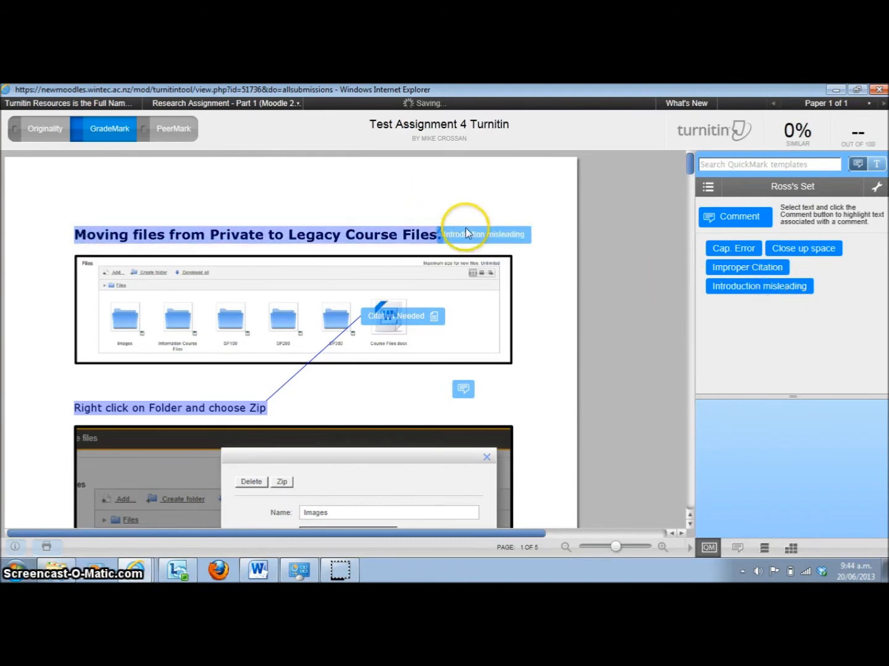
pyautogui.click(598, 343)
pyautogui.click(535, 358)
pyautogui.write('f')
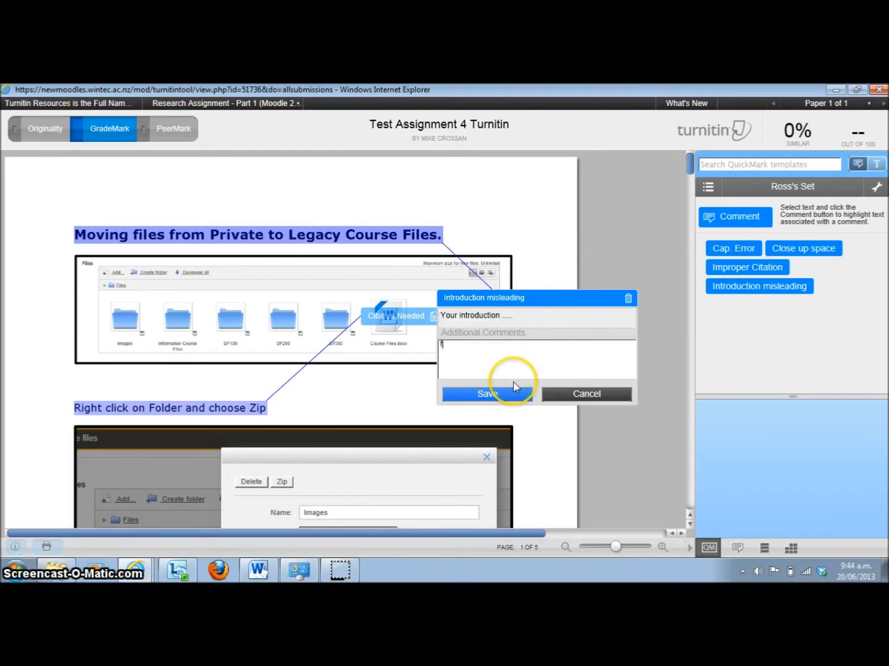
pyautogui.click(485, 393)
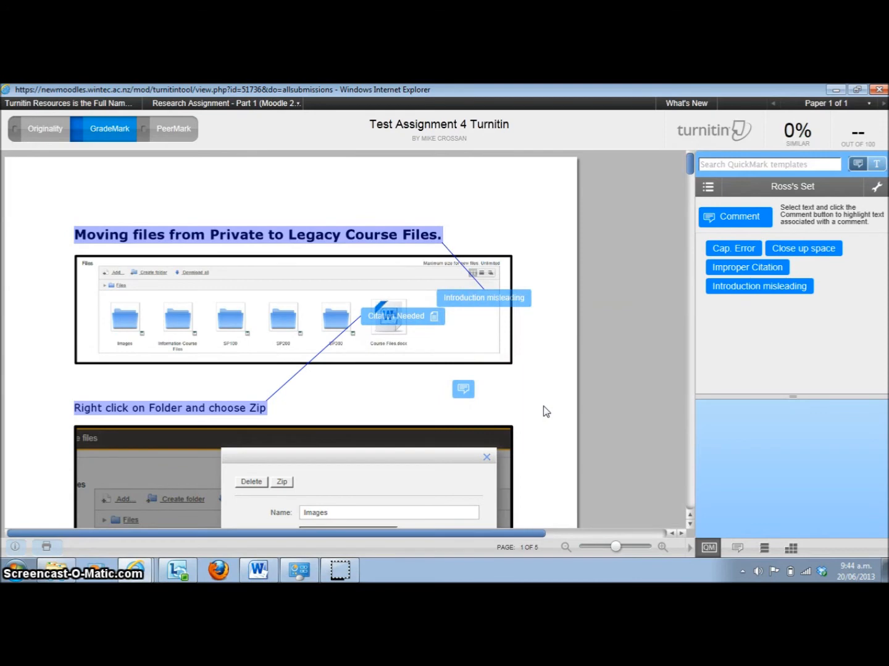
# Enter the general text comment "Excellent work" for the paper and try to start recording a voice comment
pyautogui.click(736, 549)
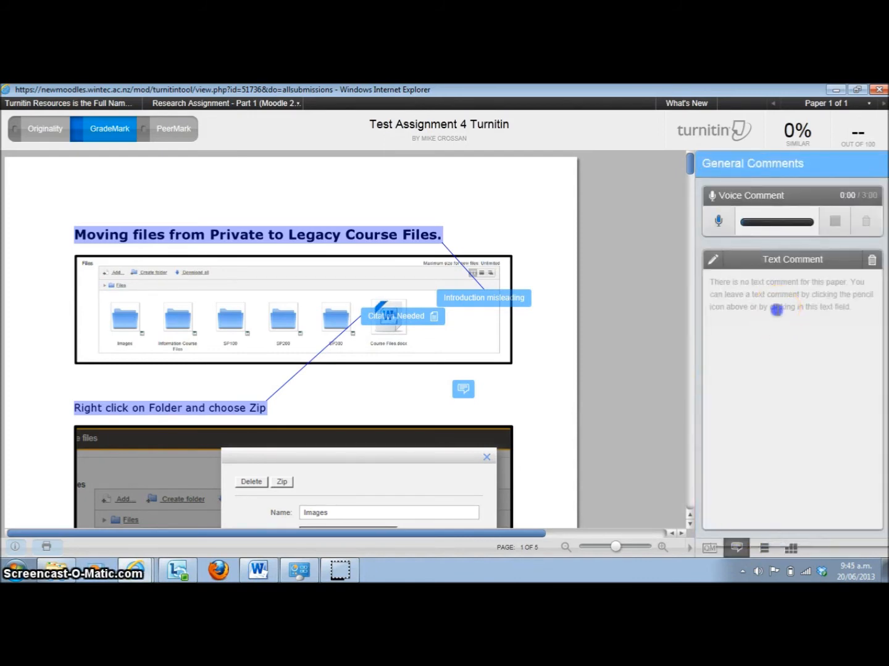
pyautogui.click(777, 309)
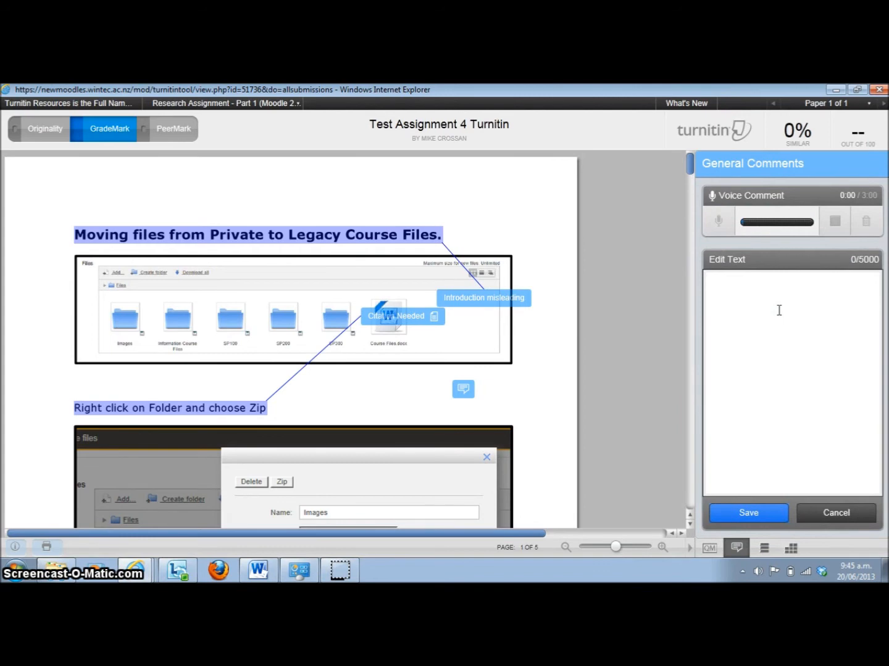
pyautogui.write('Excellent work')
pyautogui.click(719, 223)
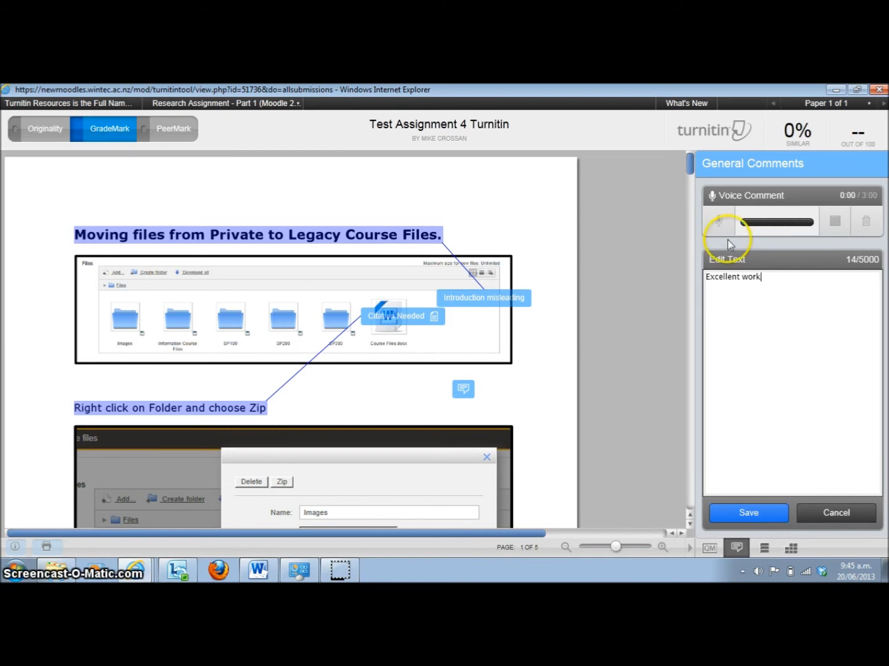
# Review the page 1 entries in the comments list and show the Citation Needed comment on the paper
pyautogui.click(764, 549)
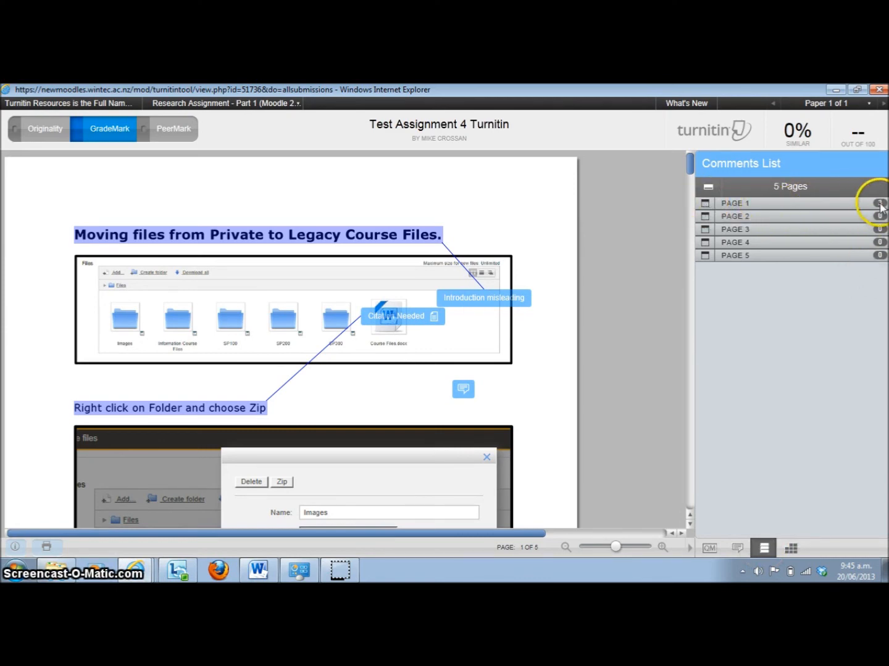
pyautogui.click(706, 205)
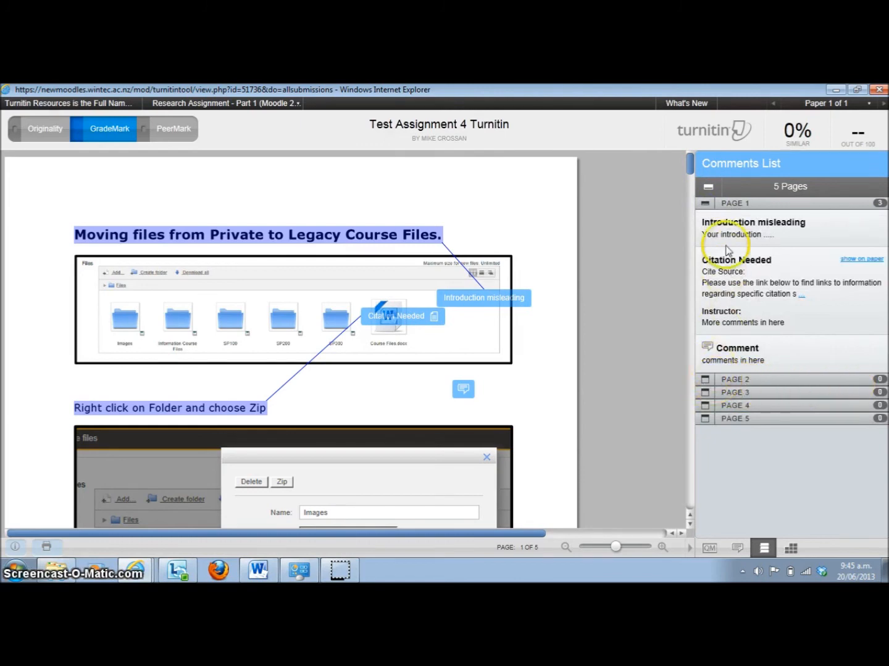
pyautogui.click(860, 261)
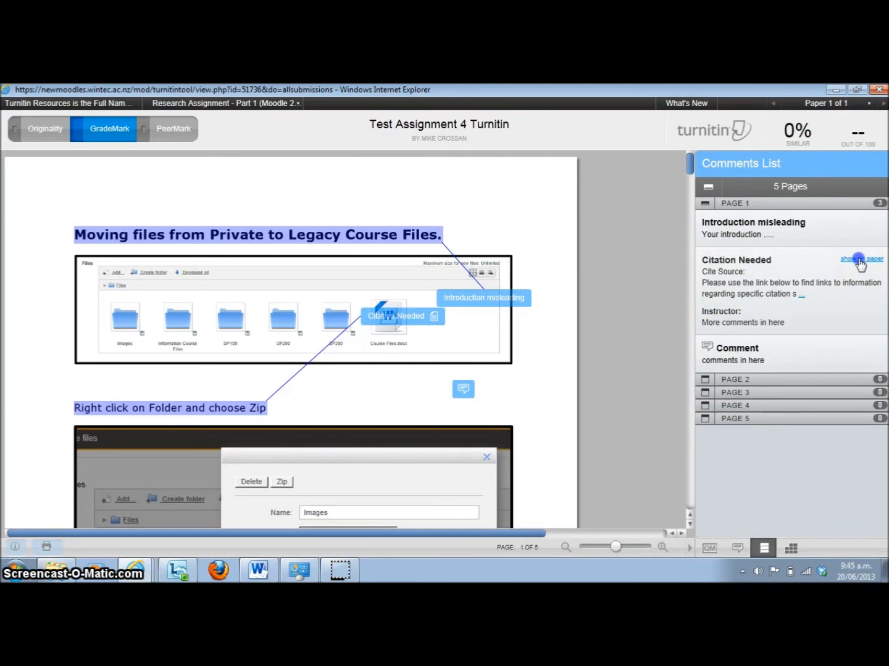
pyautogui.click(395, 317)
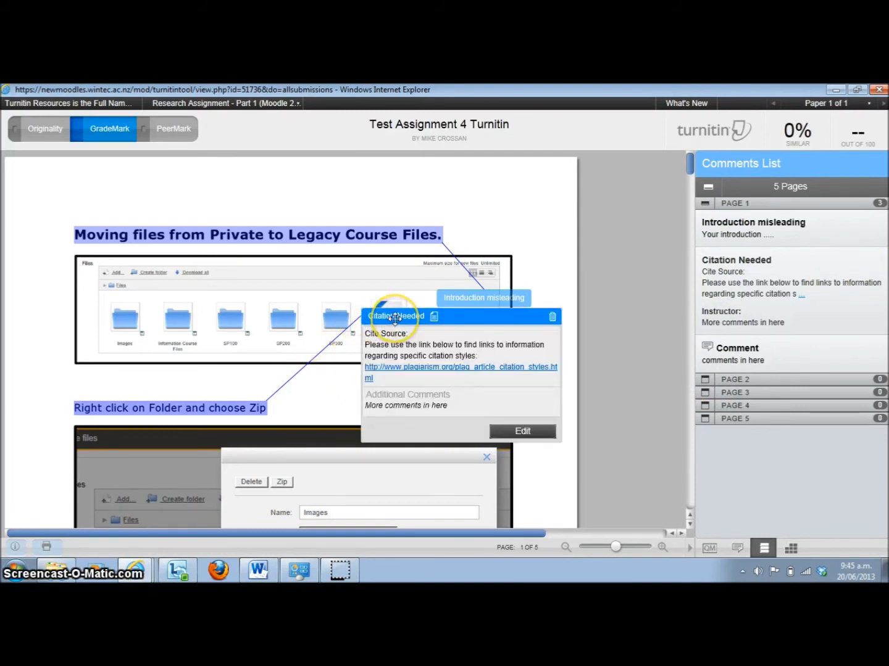
pyautogui.click(634, 335)
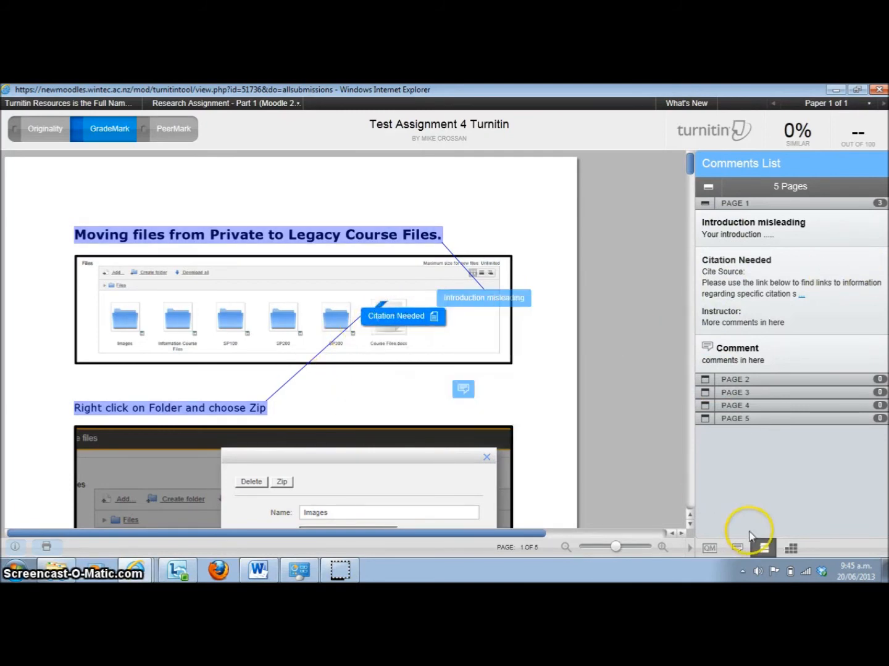